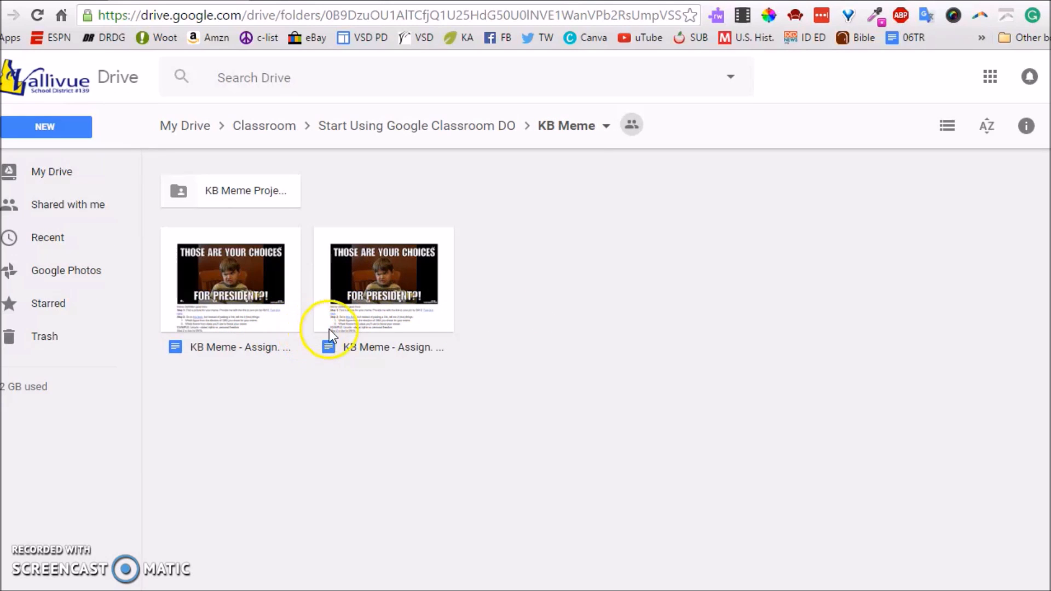
Step: Open the KB Meme Turn in form from the KB Meme Project Files folder and review the Technology Integration assignment document
double_click(236, 194)
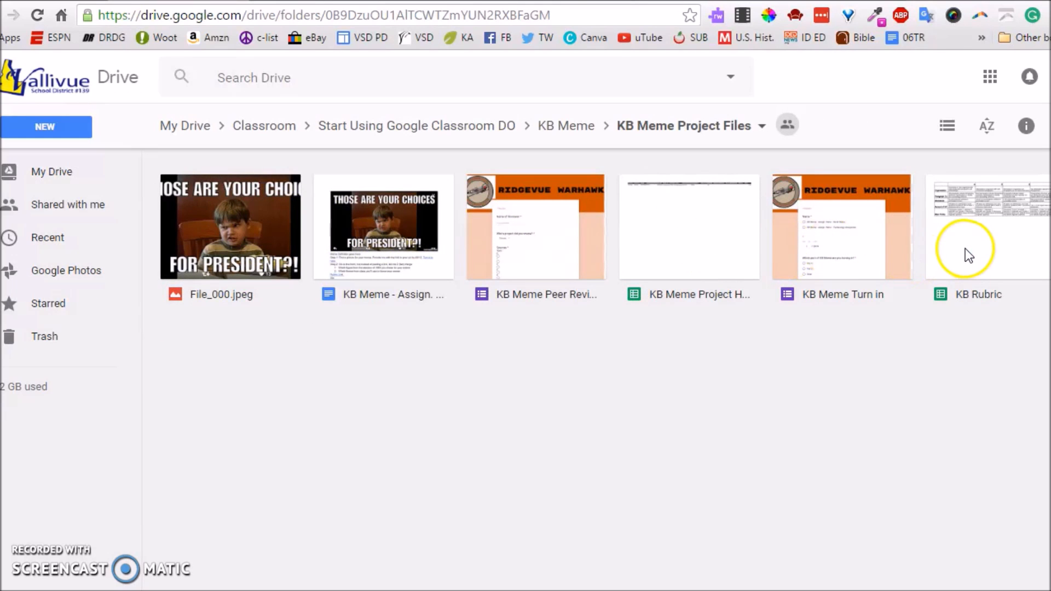
double_click(839, 247)
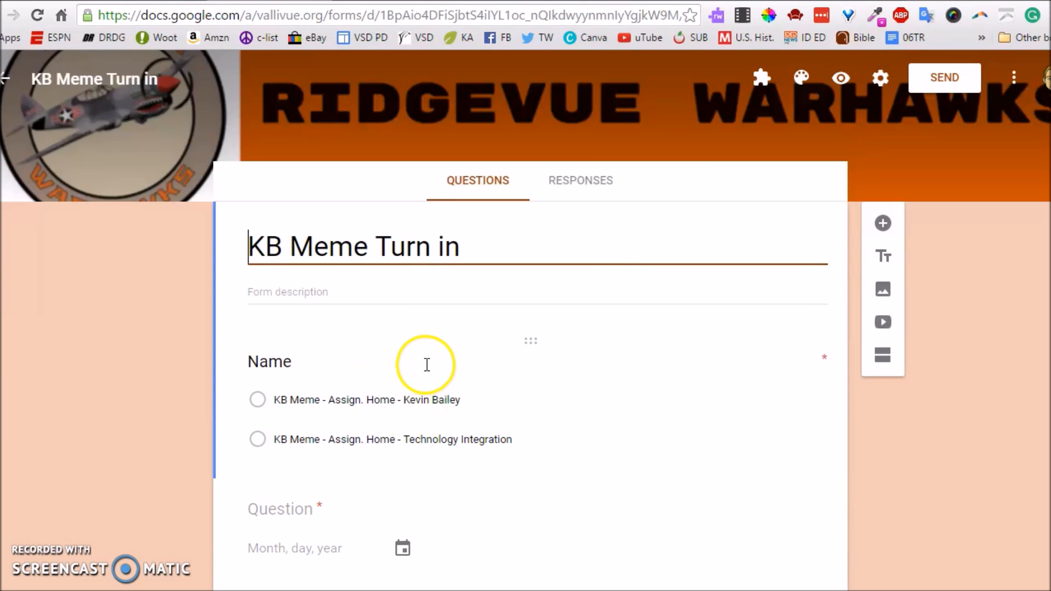
click(674, 1)
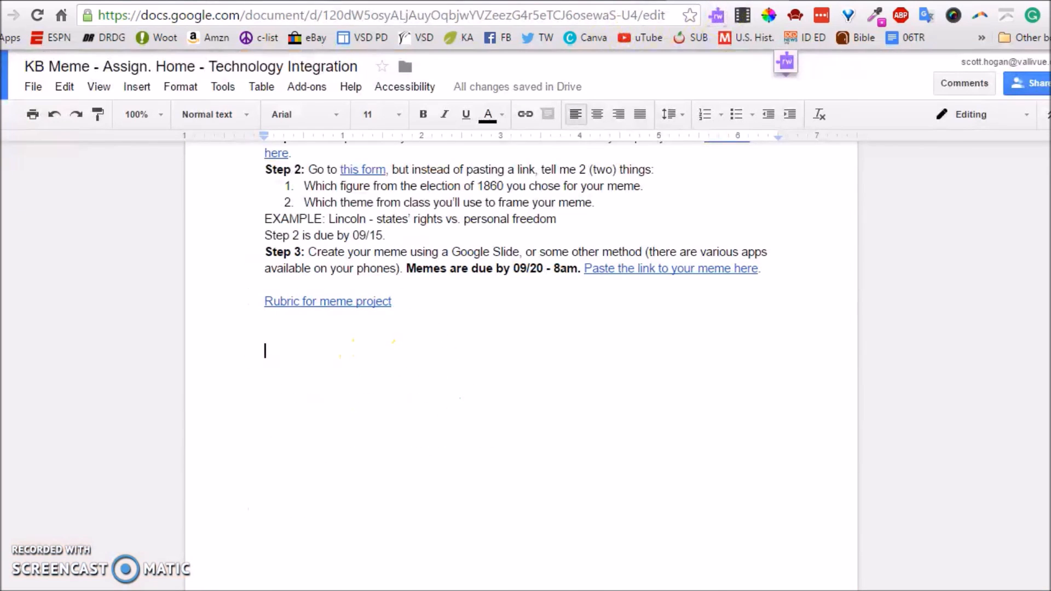
scroll(586, 455, up, 5)
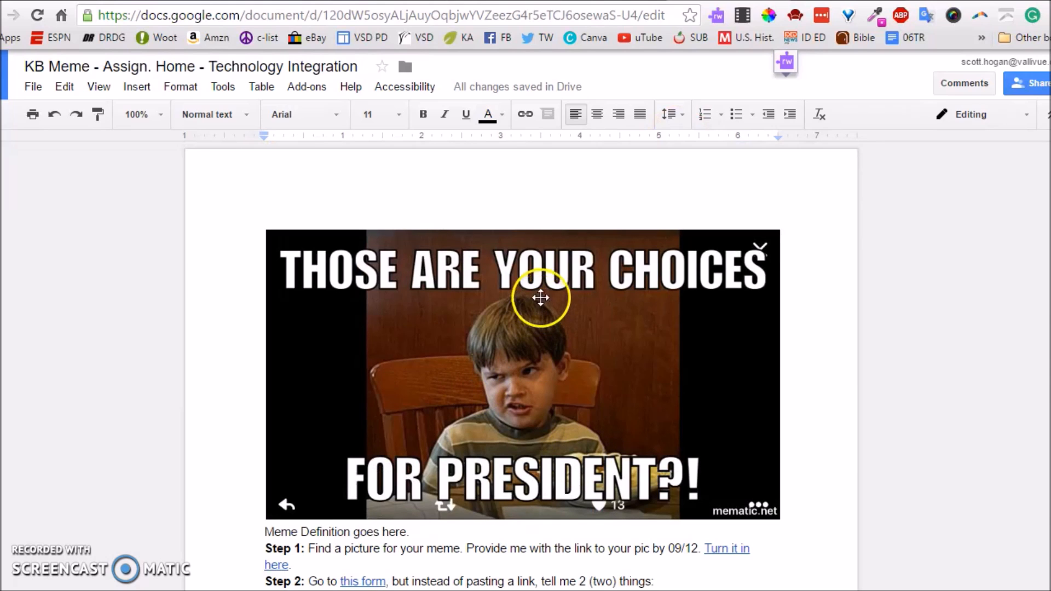
click(335, 1)
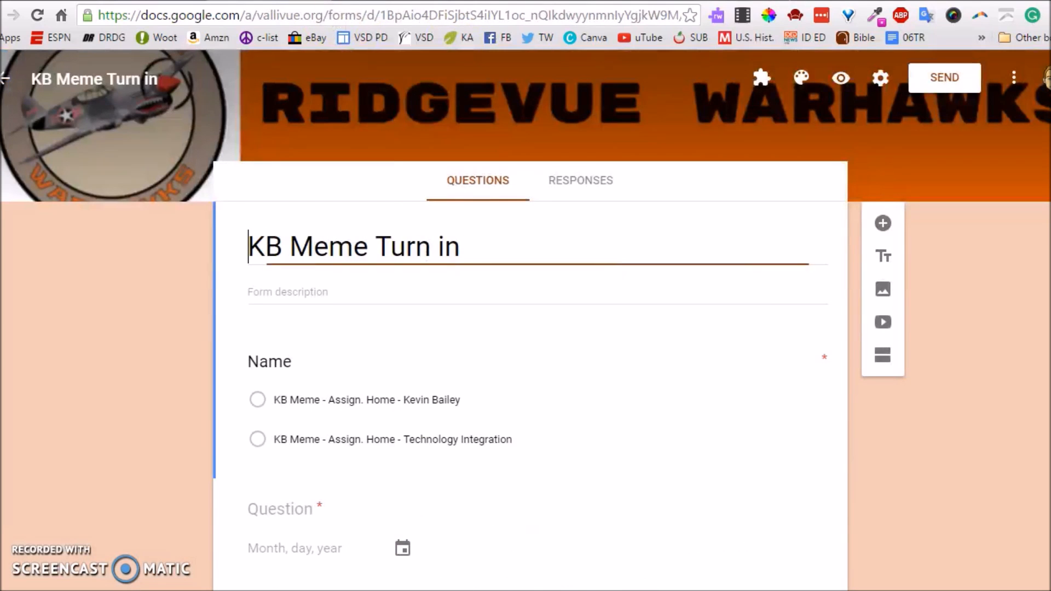
Step: Check the form's installed add-ons and look over the docAppender entry in the add-on store
click(762, 78)
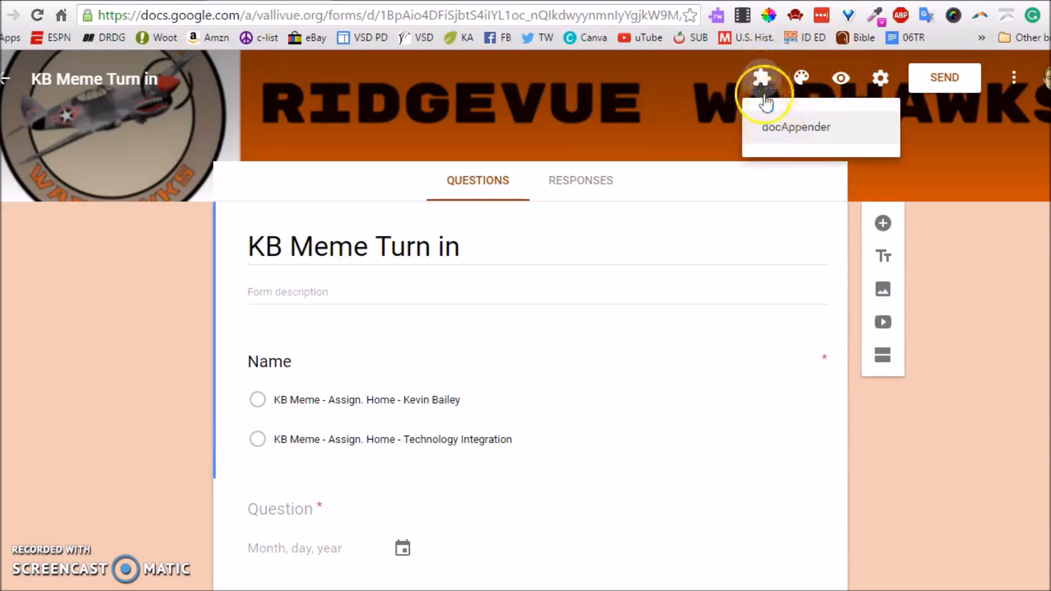
click(762, 81)
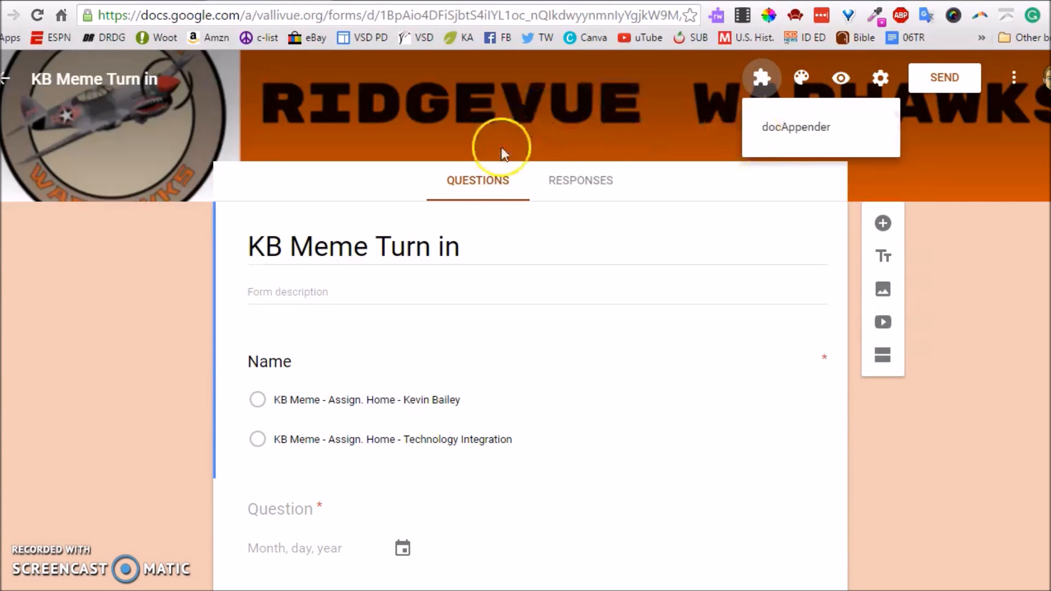
click(619, 119)
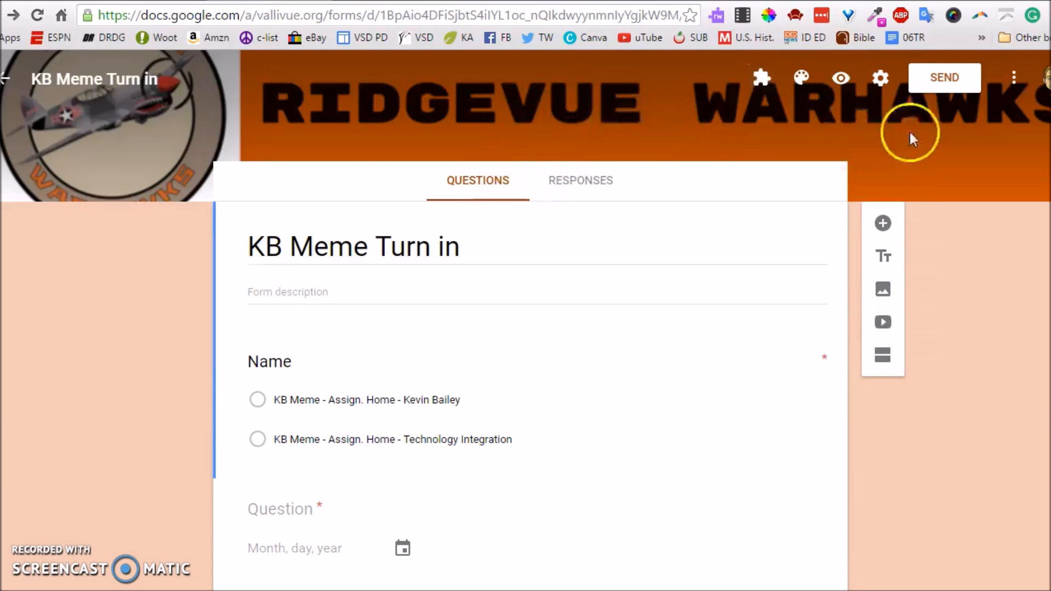
click(1014, 81)
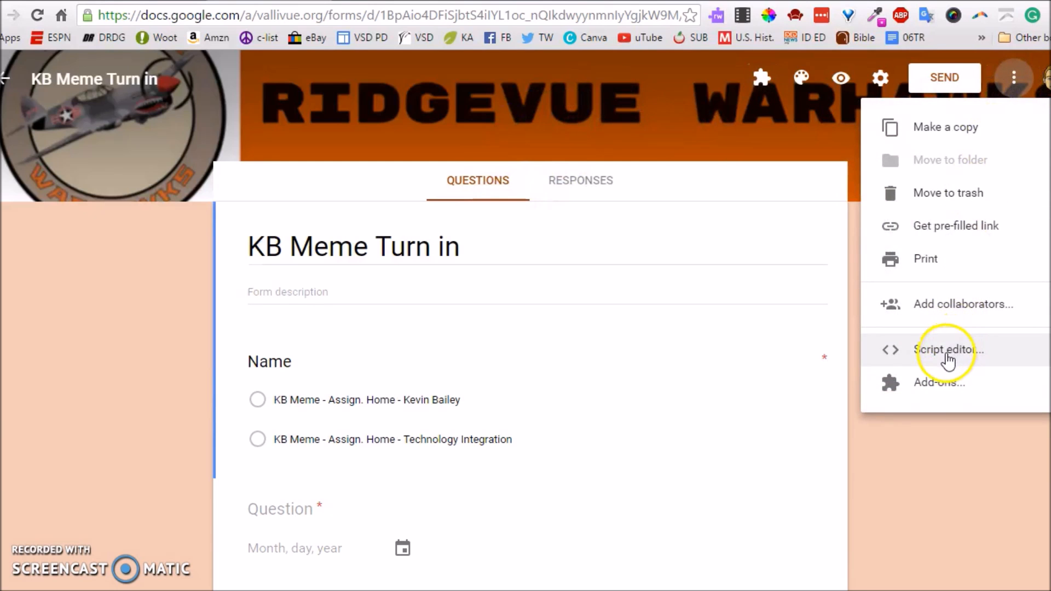
click(938, 383)
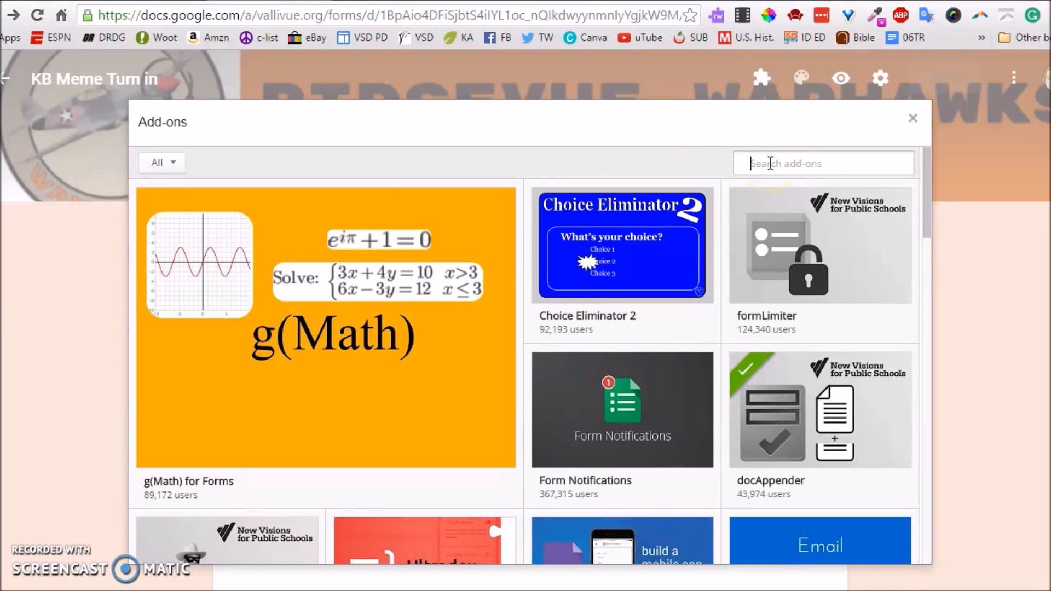
scroll(597, 301, down, 3)
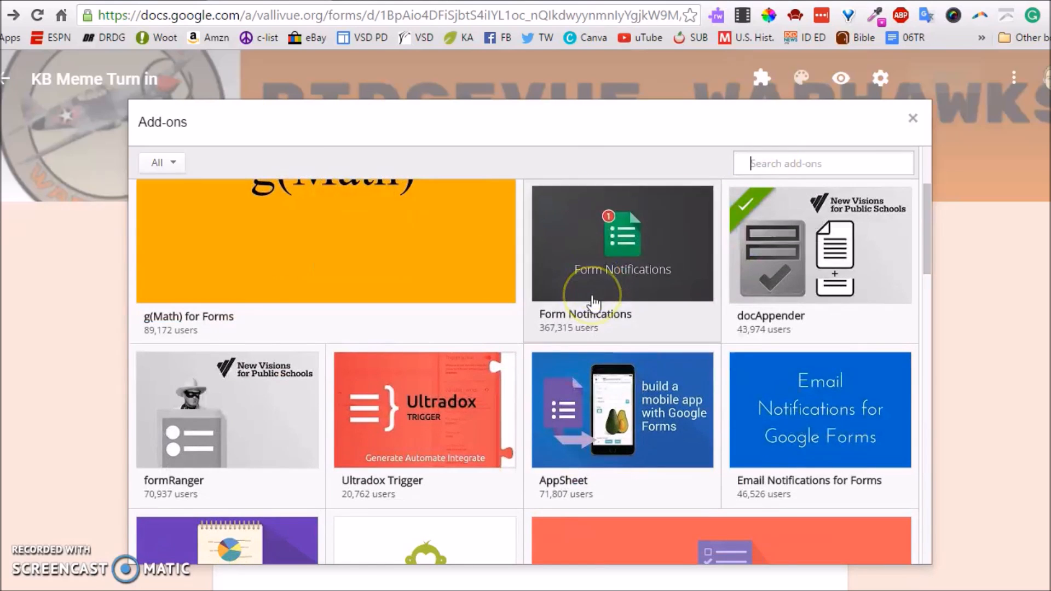
scroll(594, 304, up, 3)
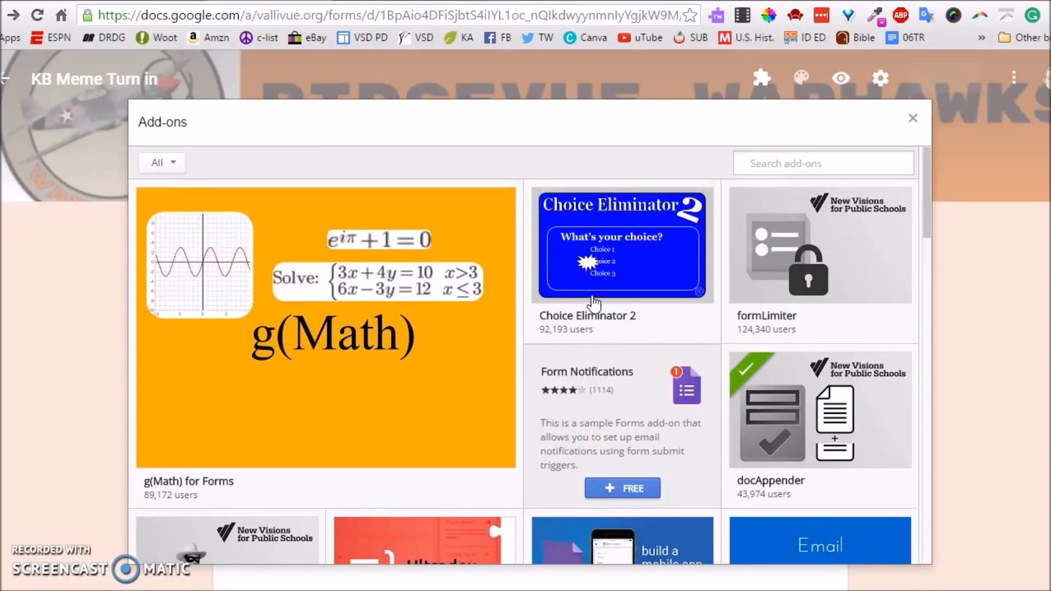
click(810, 426)
click(824, 489)
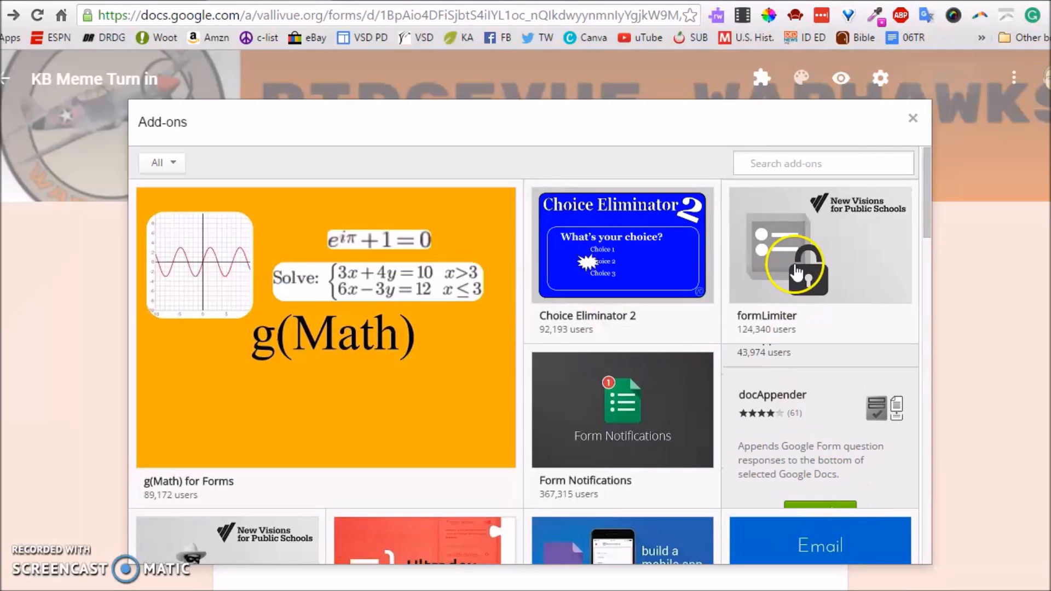
click(912, 118)
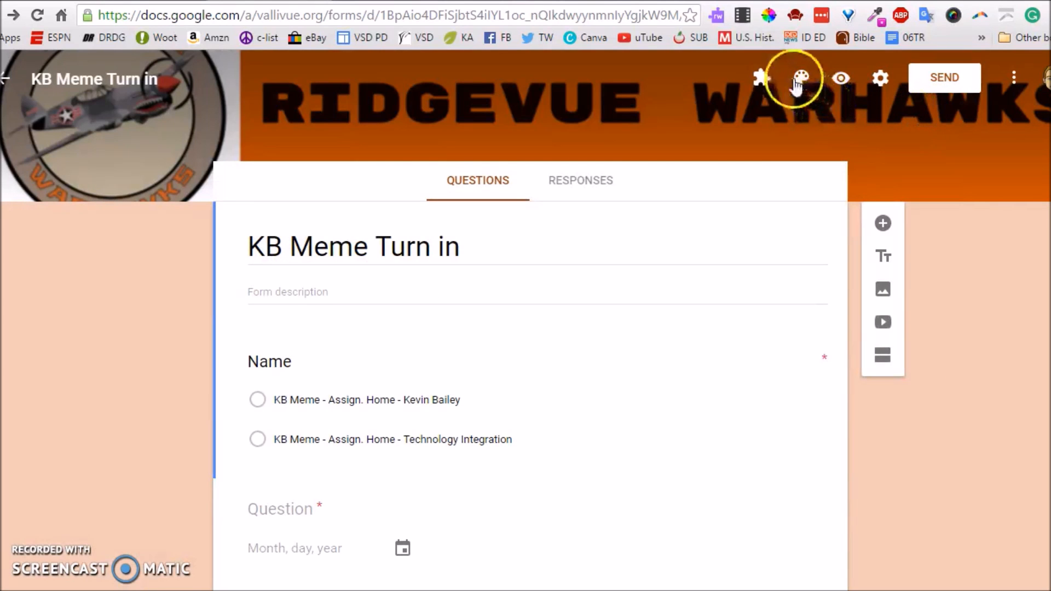
Step: Open the docAppender sidebar and choose KB Meme as the target Doc folder
click(762, 87)
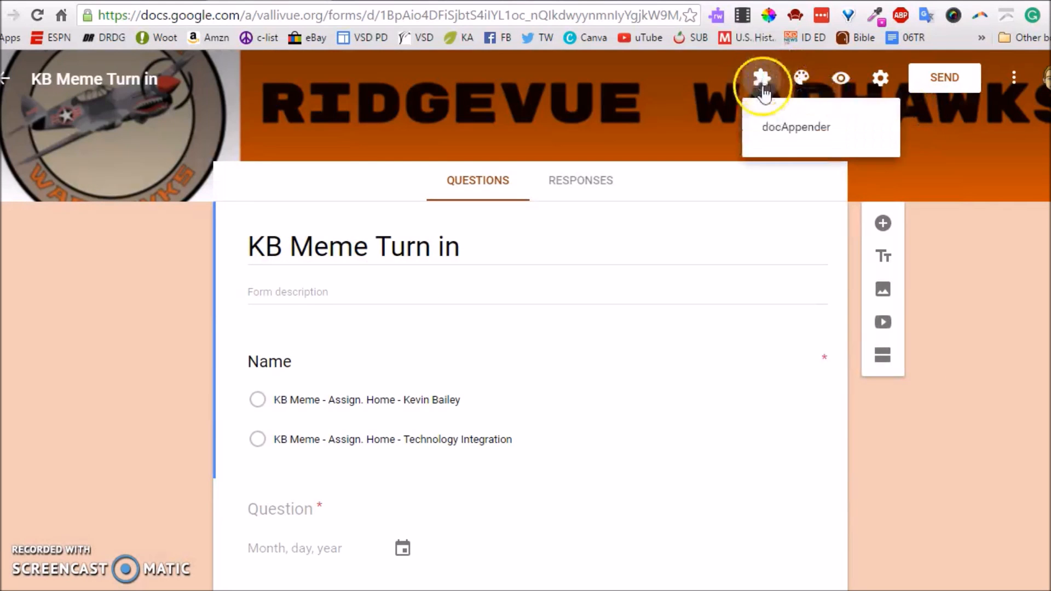
click(768, 125)
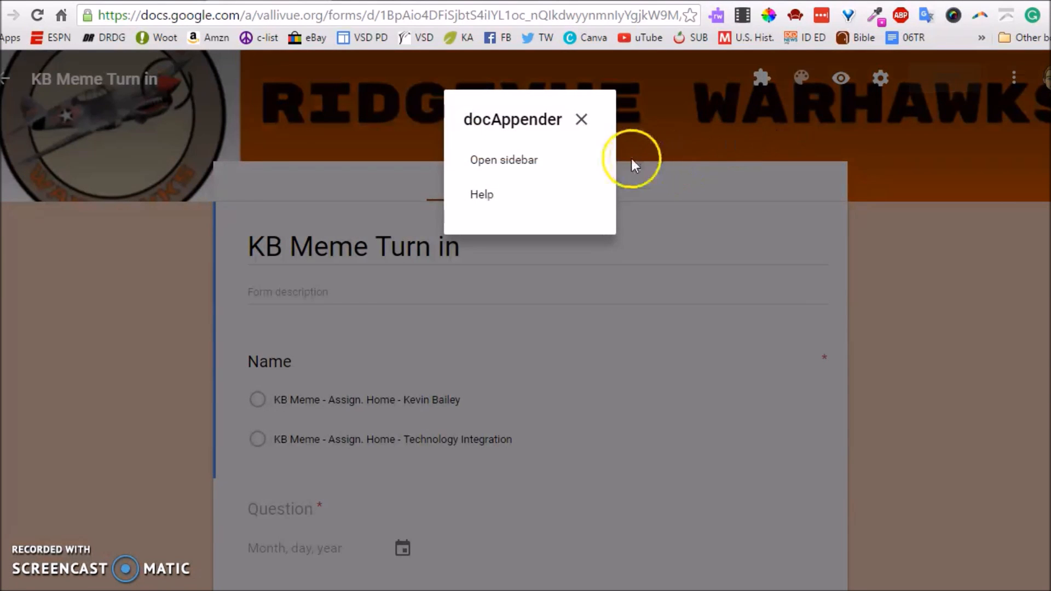
click(501, 161)
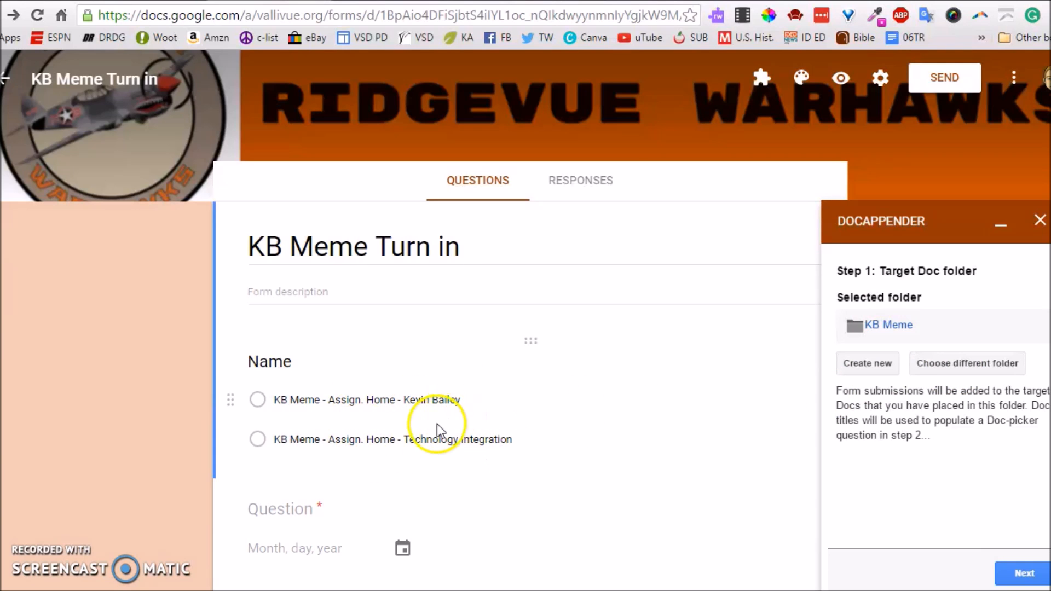
click(951, 353)
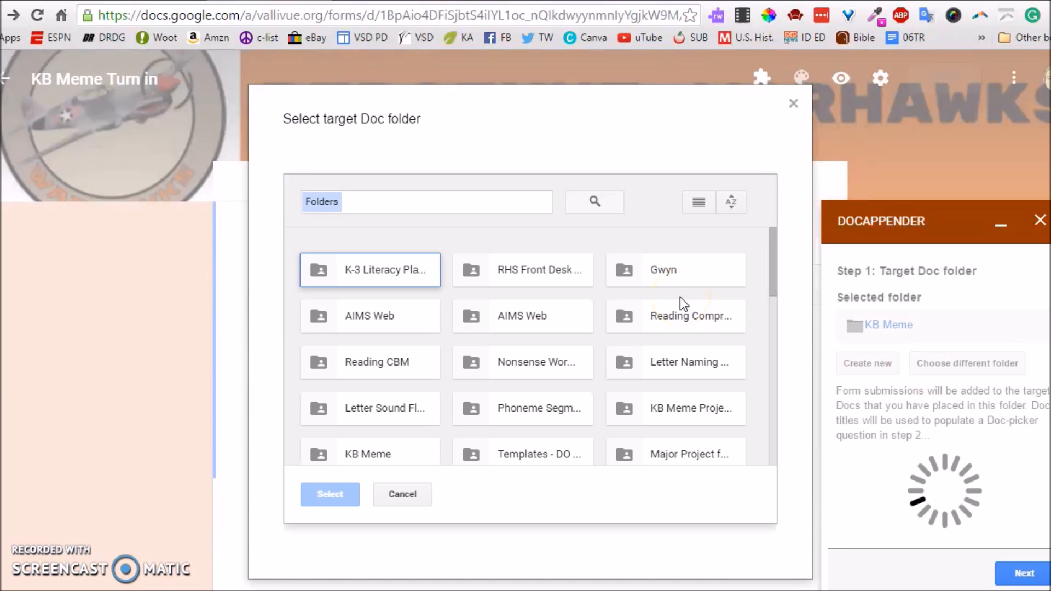
click(376, 456)
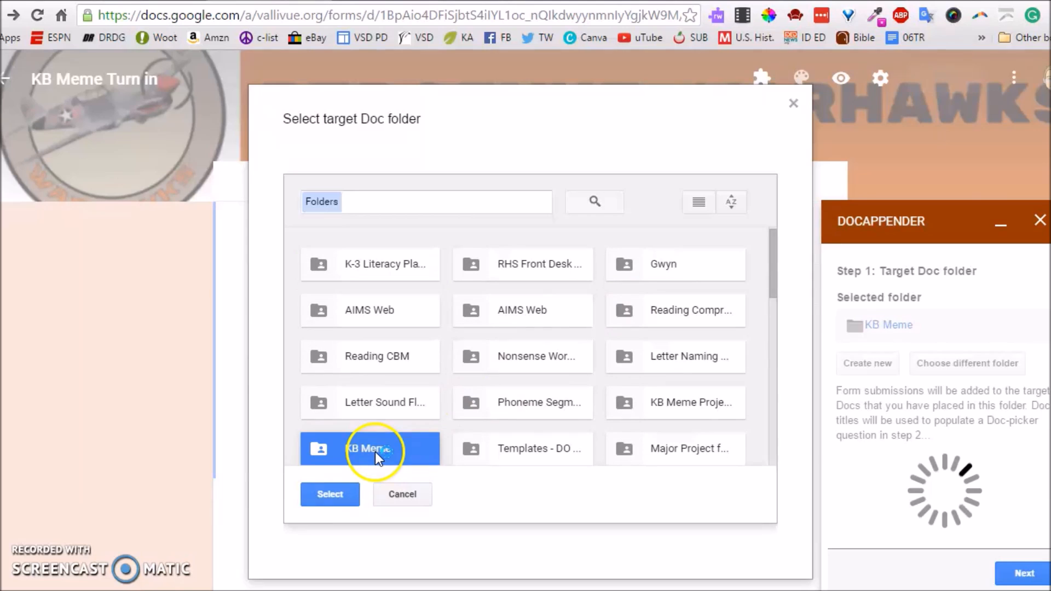
click(331, 495)
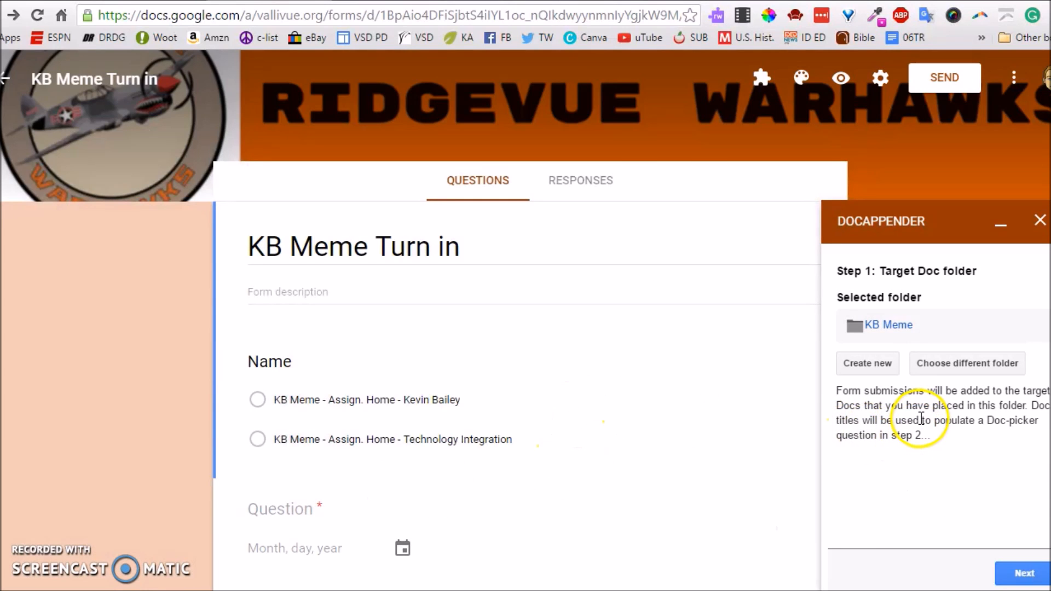
click(1020, 575)
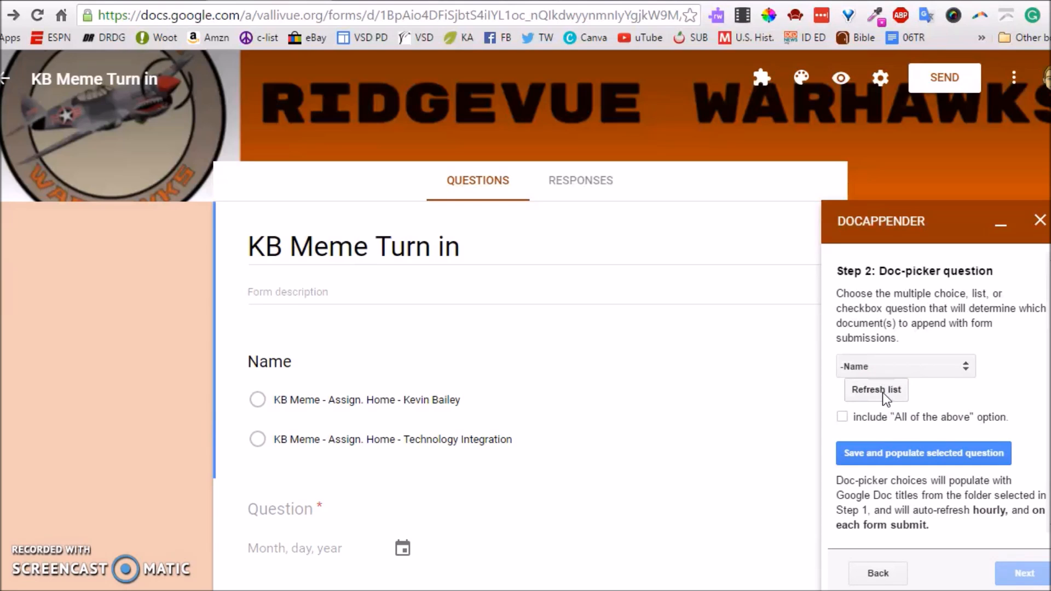
Step: Use the Name question as the doc-picker question, then save and populate it with the document titles
click(876, 411)
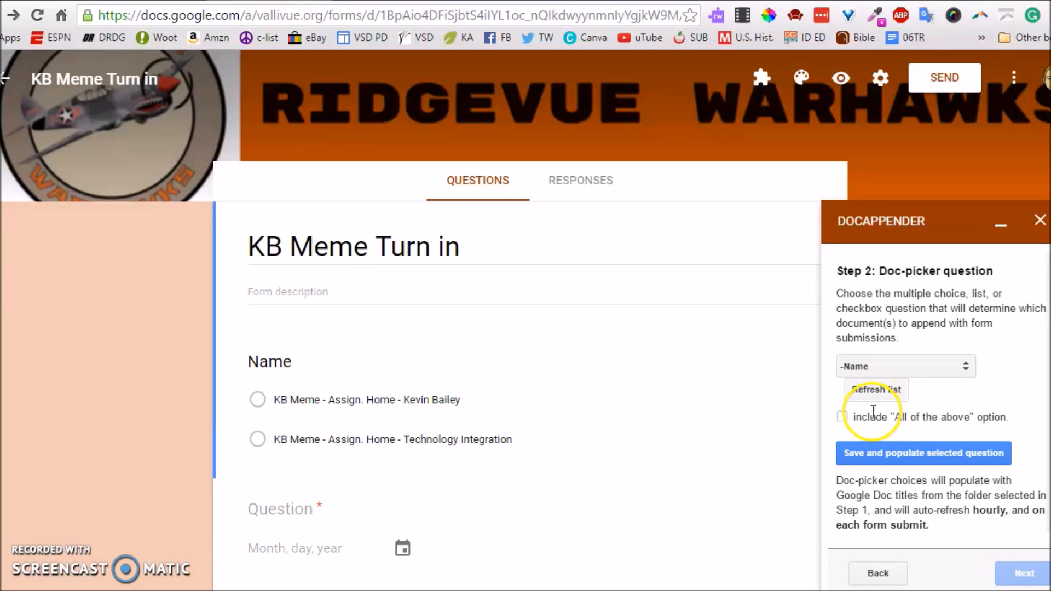
click(957, 364)
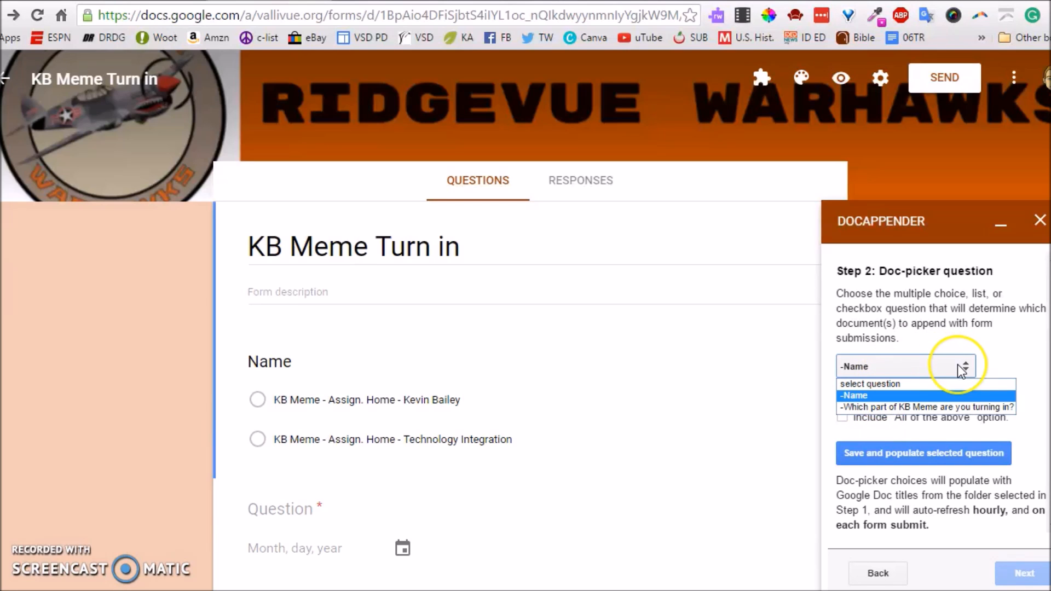
click(863, 396)
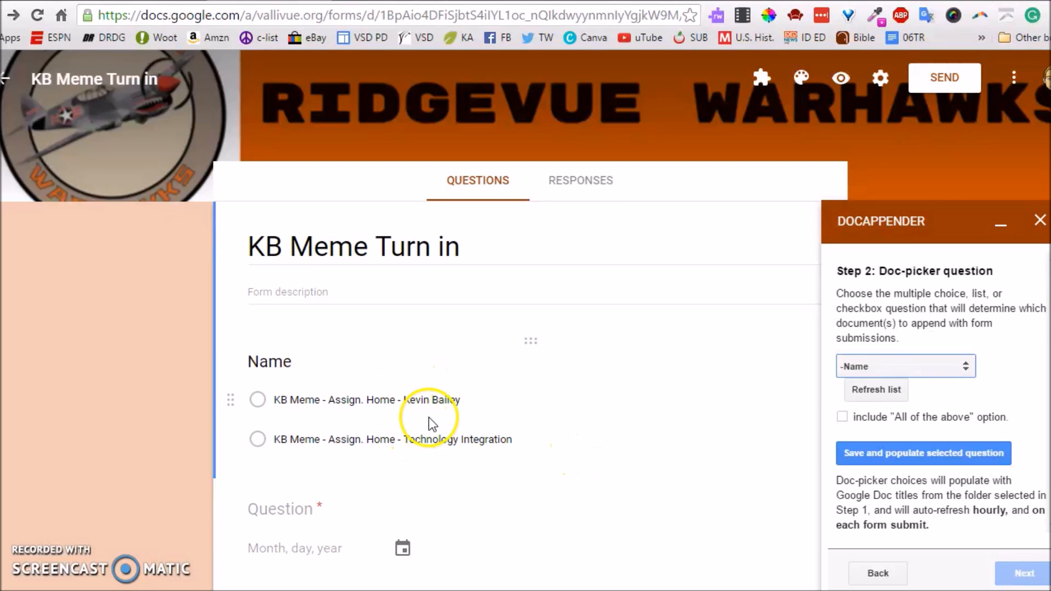
click(886, 453)
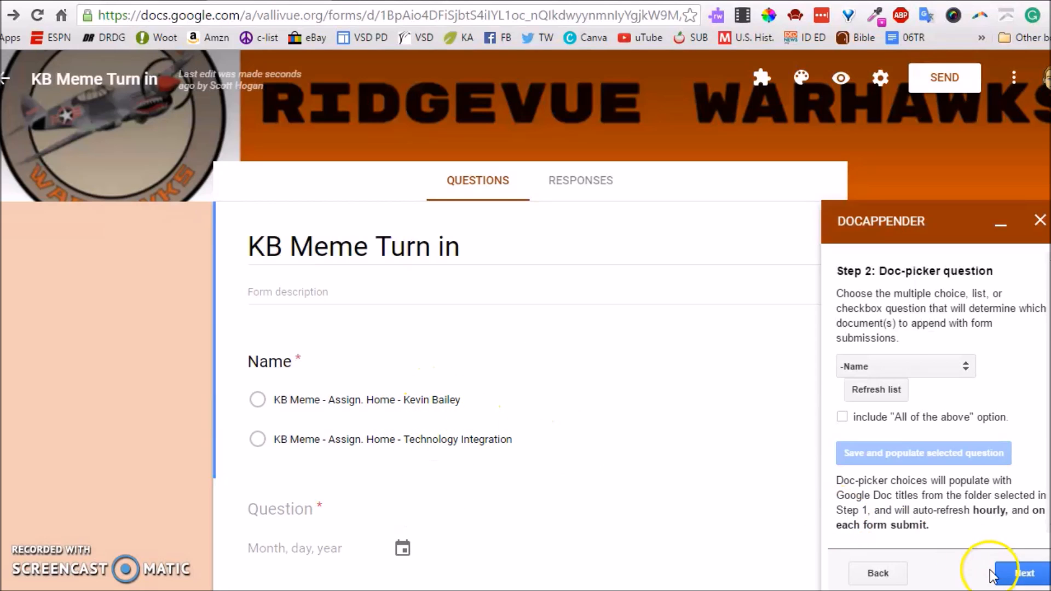
click(1024, 573)
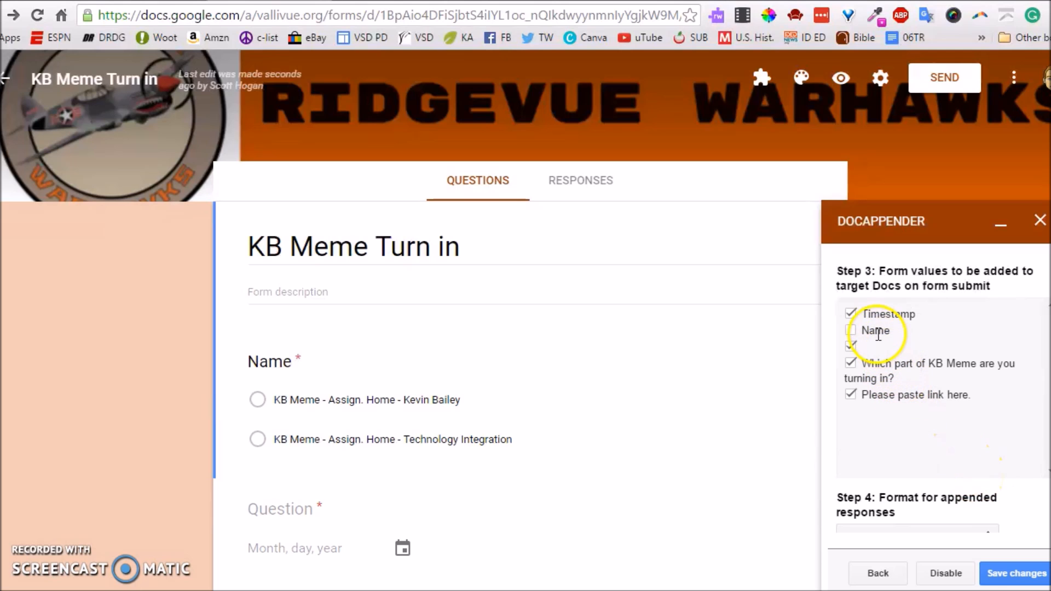
Step: Include Timestamp among the form values added to the target Docs and save the changes
click(850, 314)
click(851, 313)
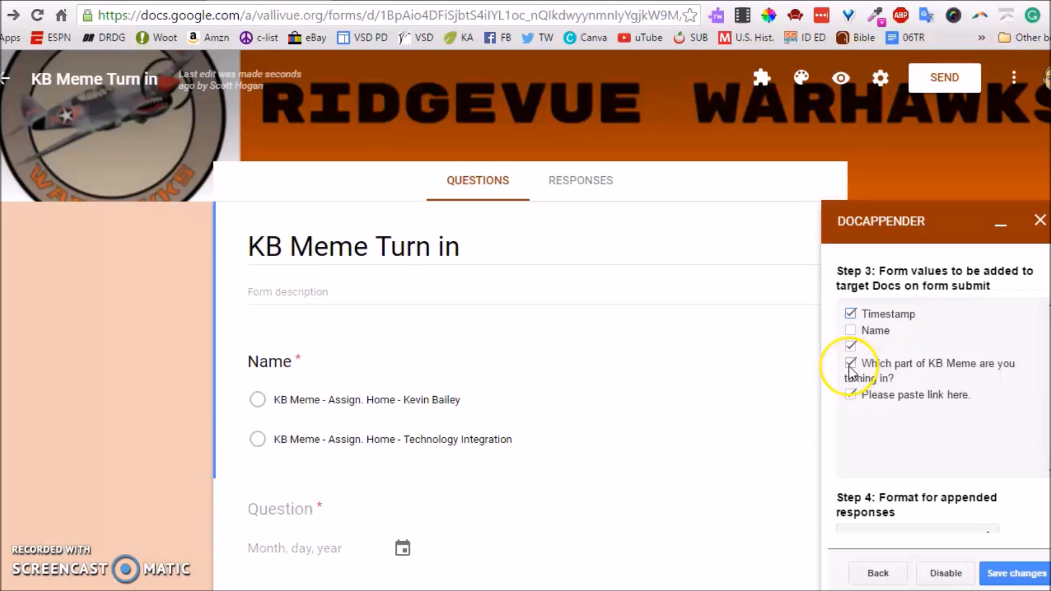
click(1016, 573)
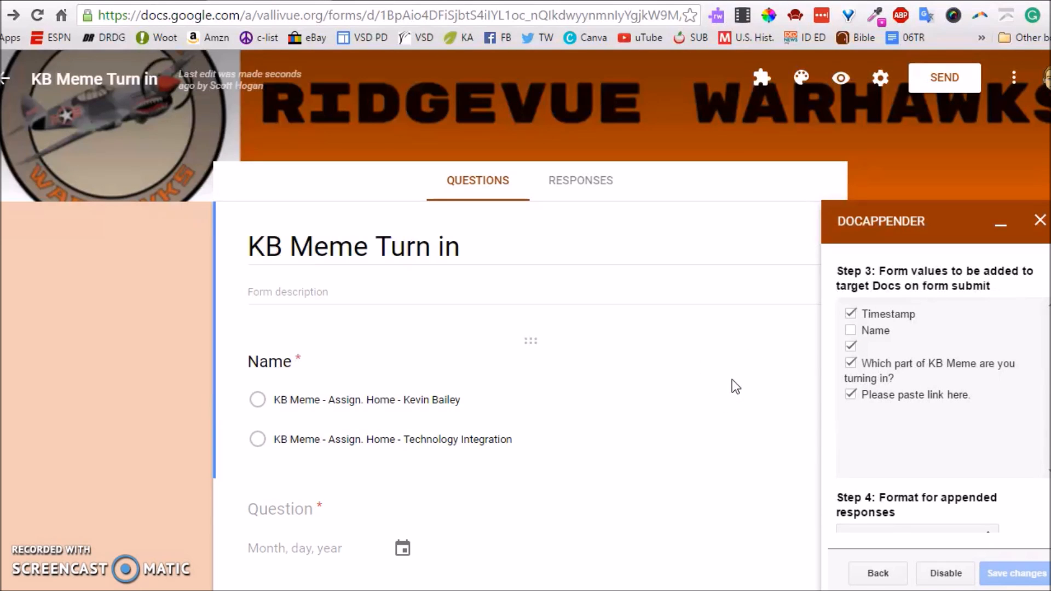
Step: Set the format for appended responses to separate bulleted lists and save the changes
scroll(901, 391, down, 2)
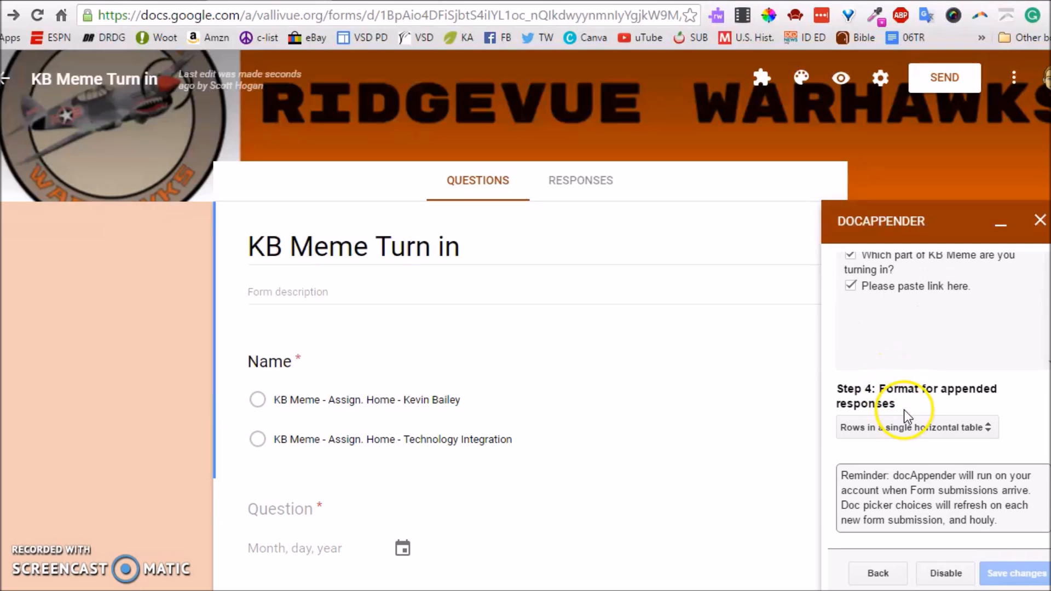
click(918, 429)
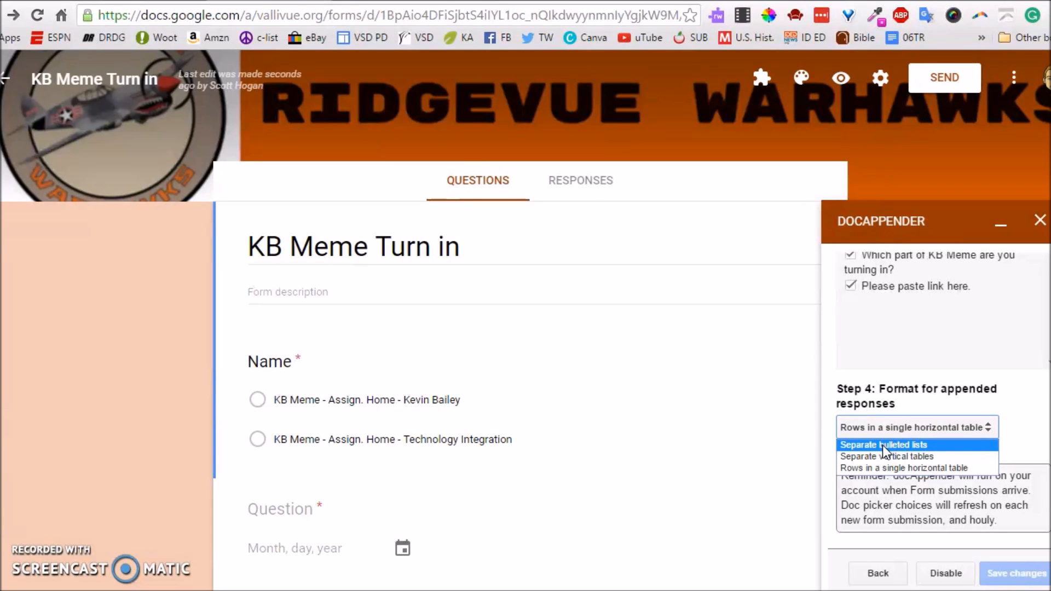
click(906, 452)
click(1019, 576)
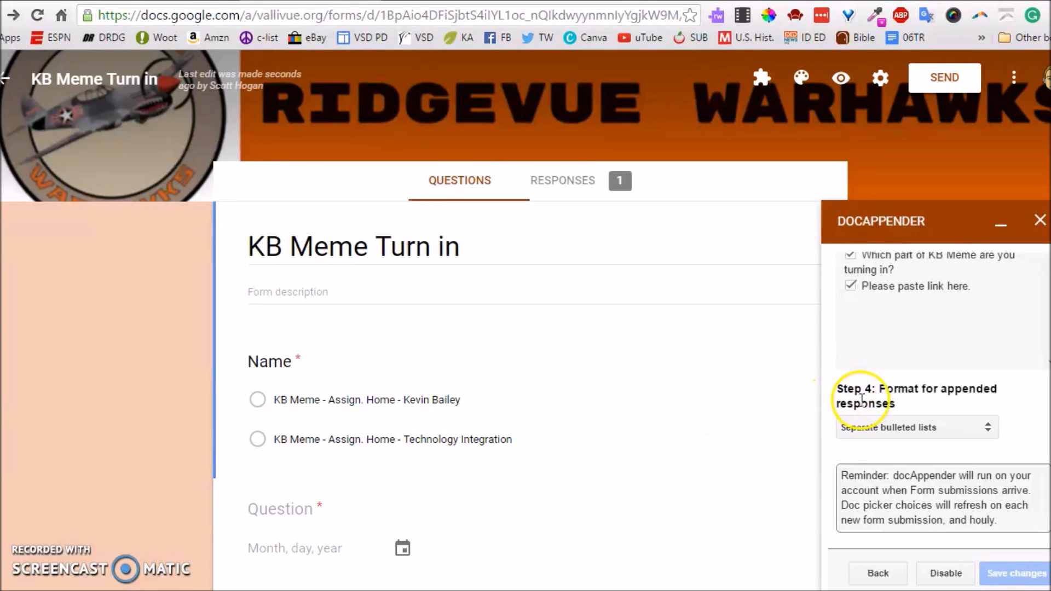
Step: Save separate vertical tables as the format for appended responses and view the result in the Technology Integration assignment document
scroll(870, 393, down, 3)
scroll(876, 403, down, 2)
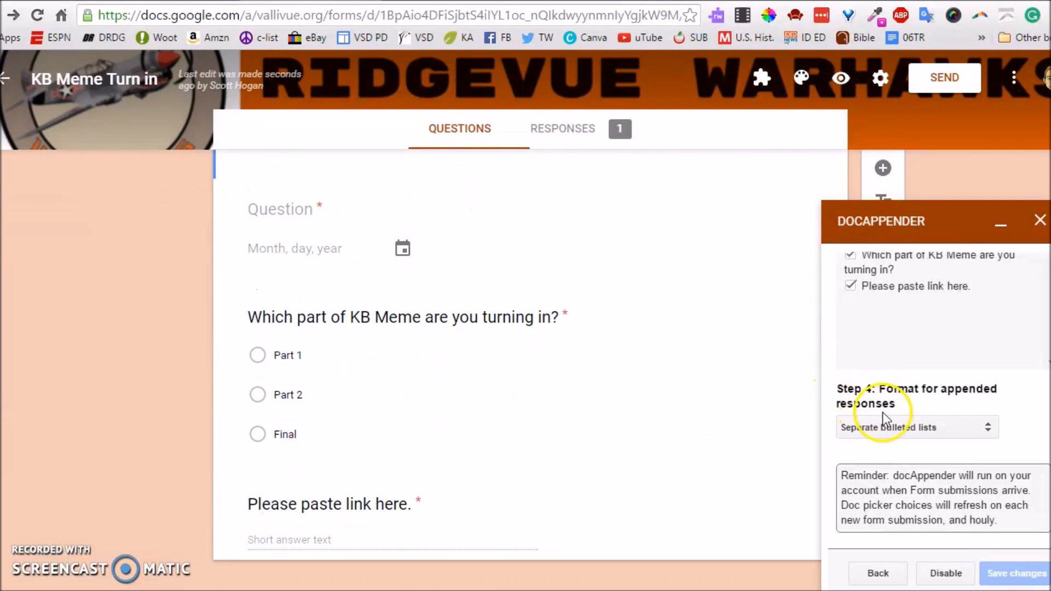
click(906, 430)
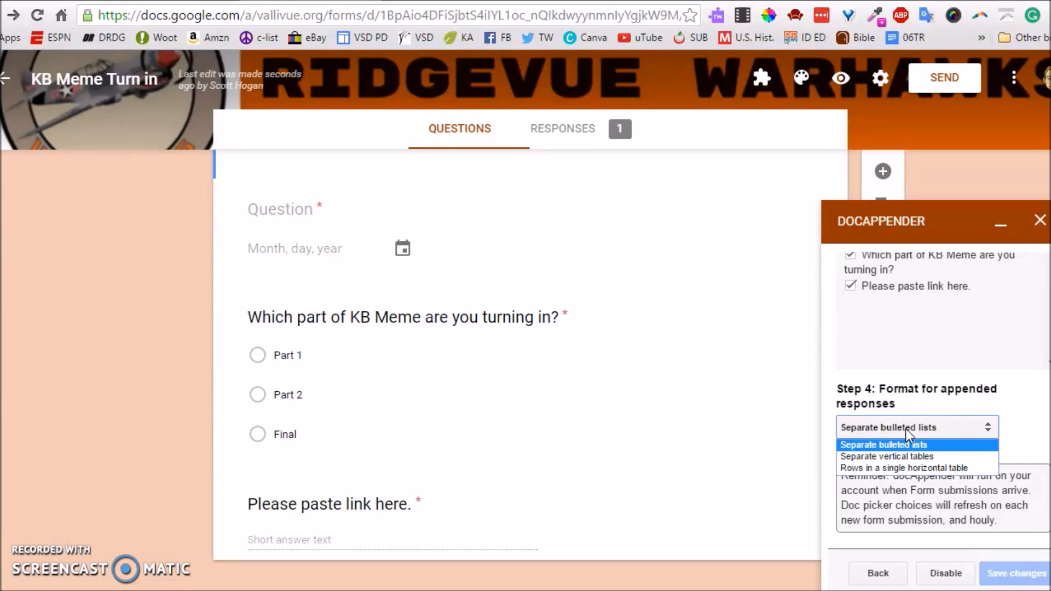
click(901, 460)
click(1017, 567)
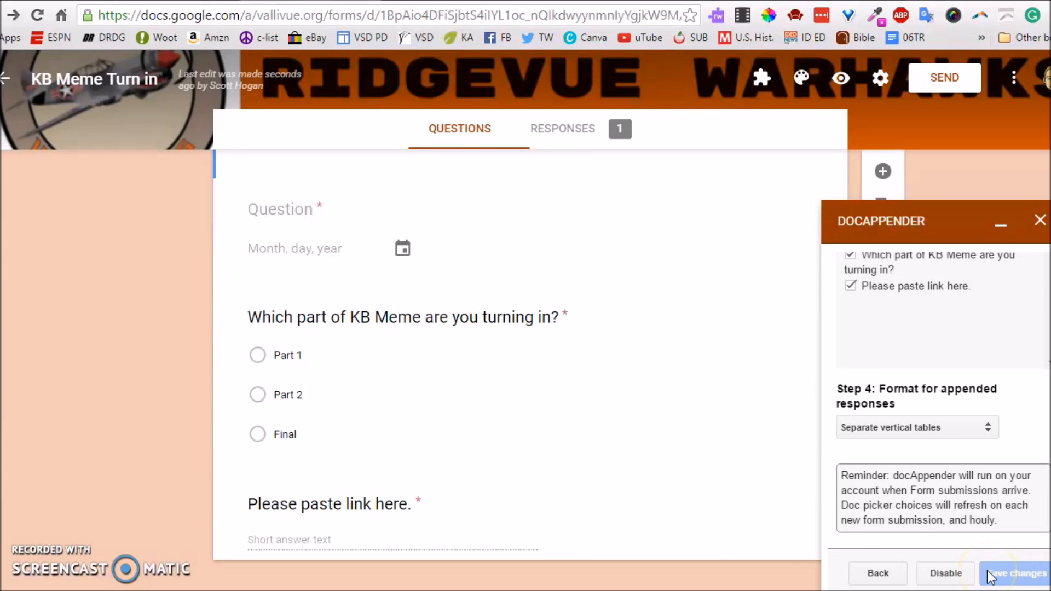
click(387, 441)
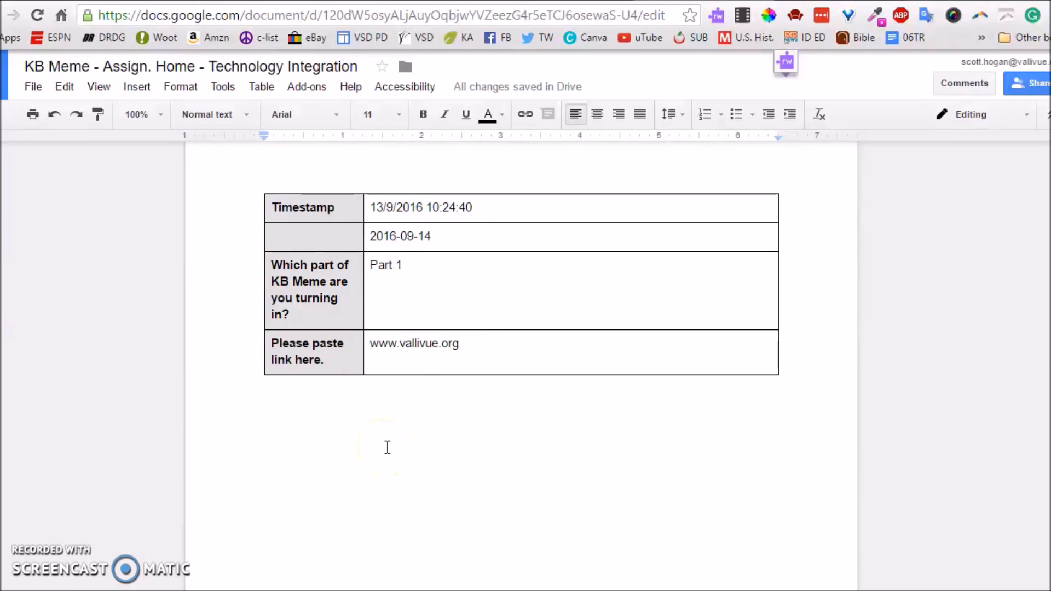
Step: Set the format for appended responses to rows in a single horizontal table and save the changes
scroll(384, 448, up, 6)
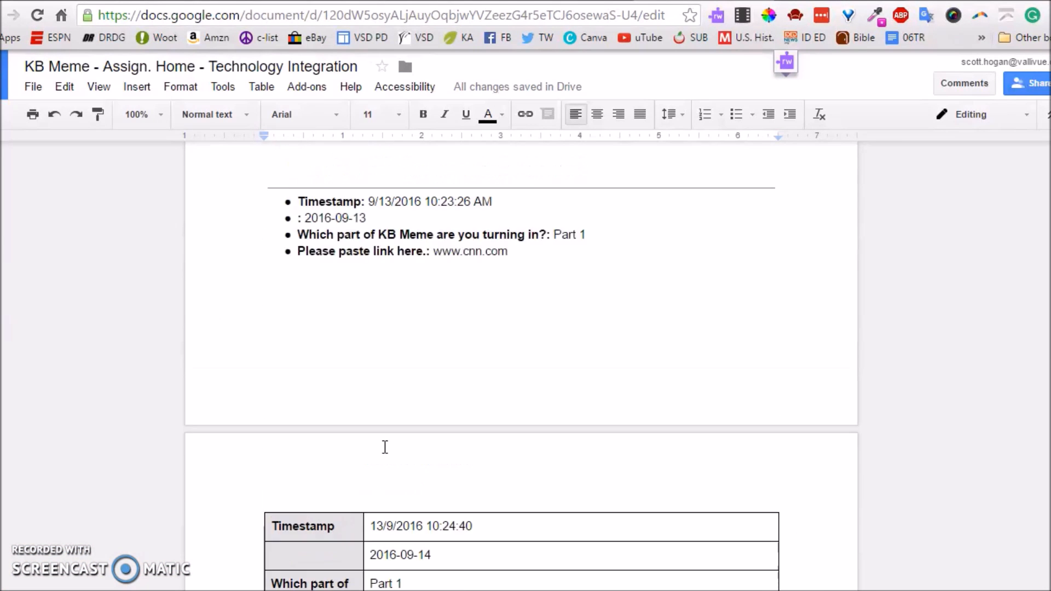
scroll(385, 448, up, 2)
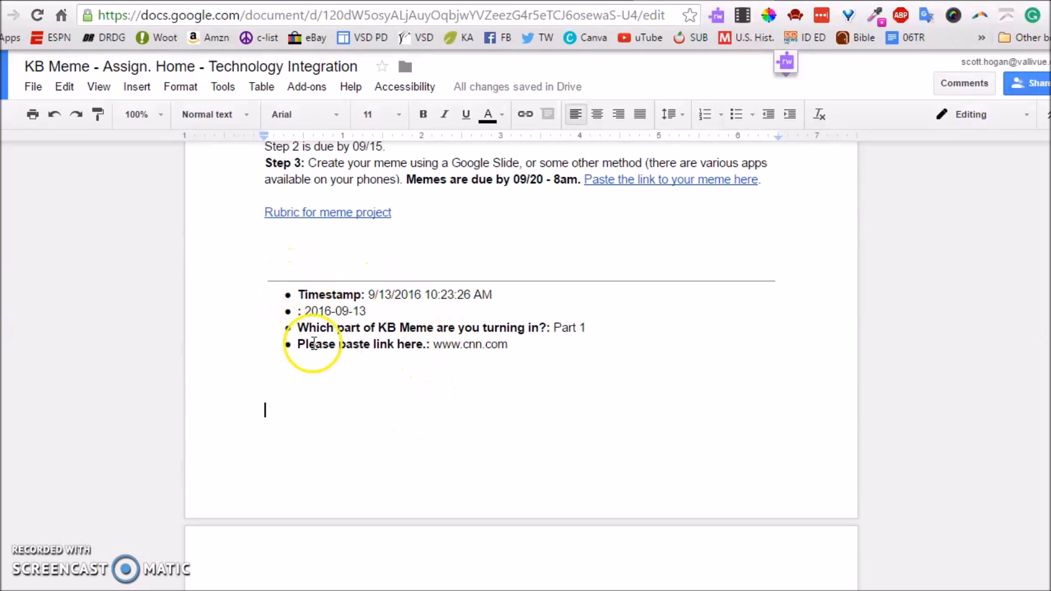
scroll(378, 306, down, 5)
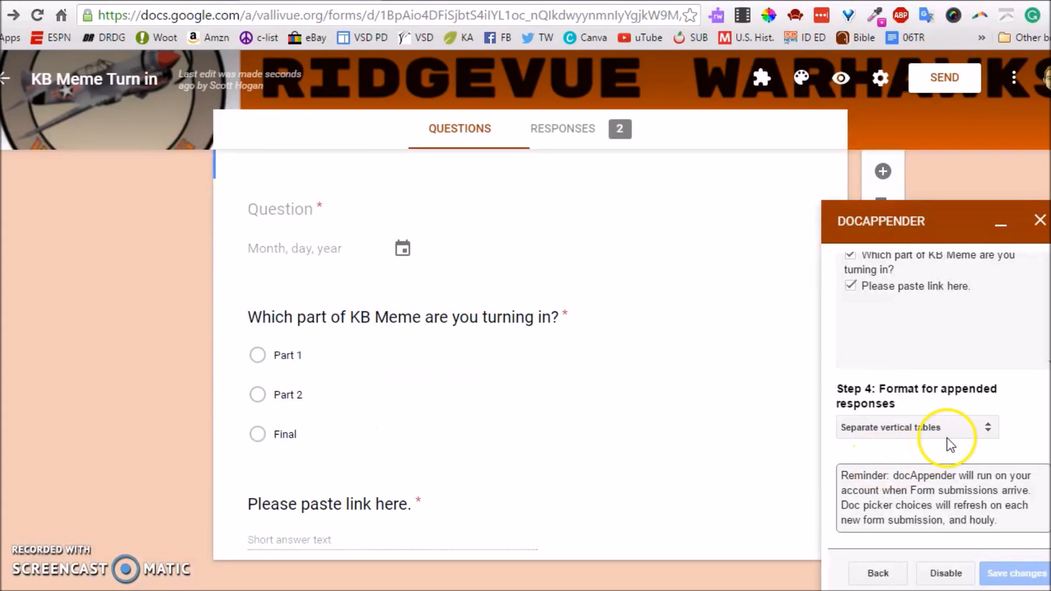
click(952, 428)
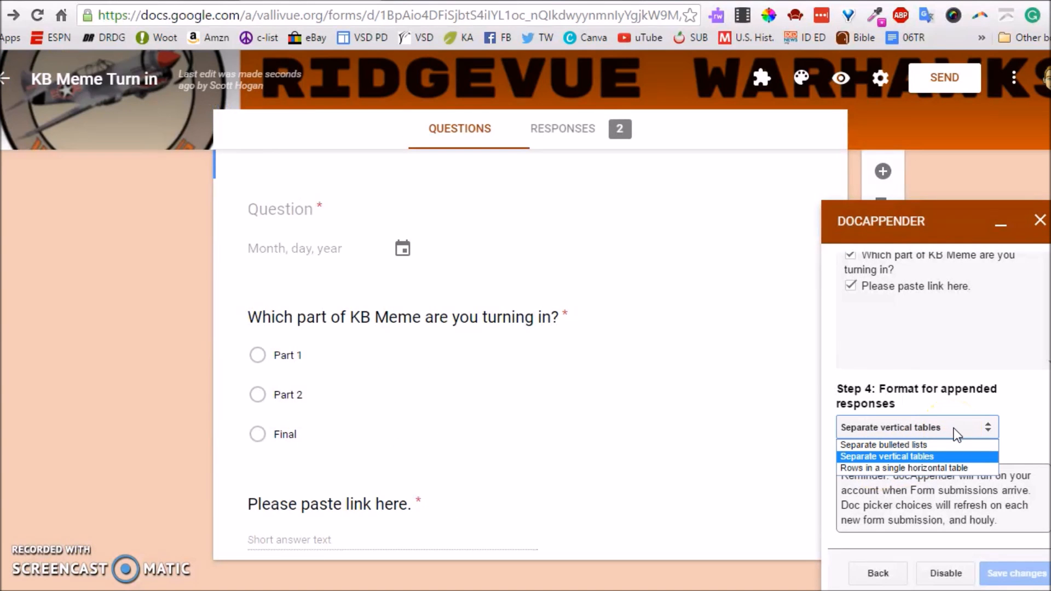
click(938, 473)
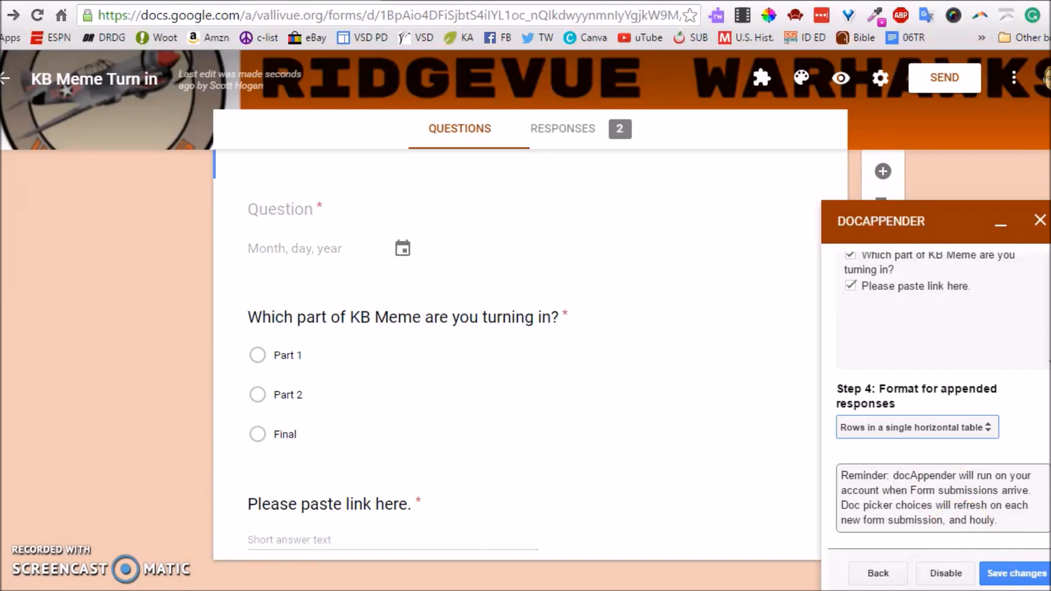
click(999, 573)
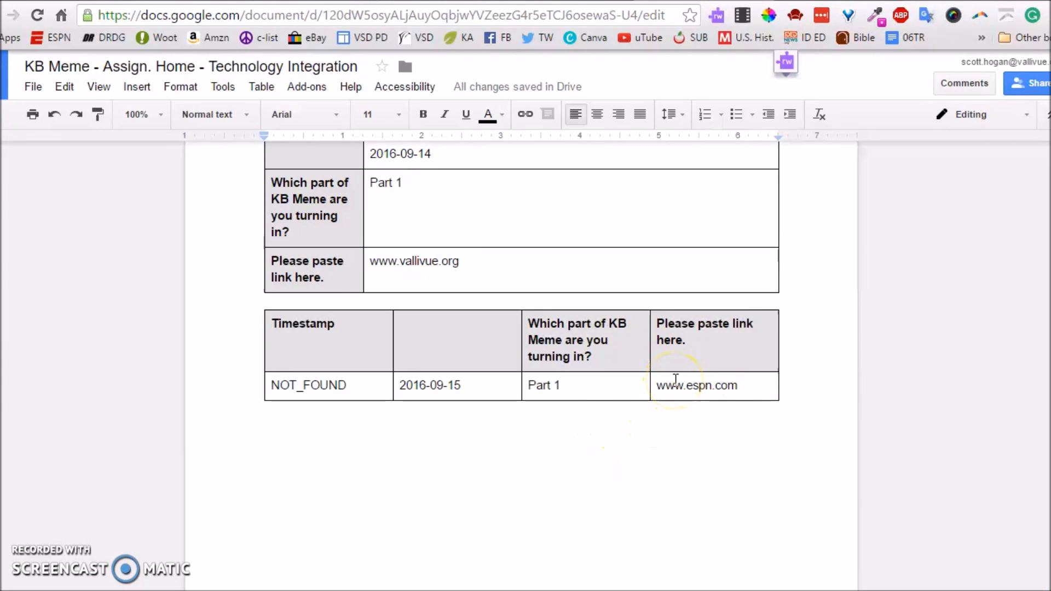
Step: Compare the bulleted-list, vertical-table and horizontal-table submissions appended to the Technology Integration assignment document
scroll(676, 379, up, 8)
click(583, 383)
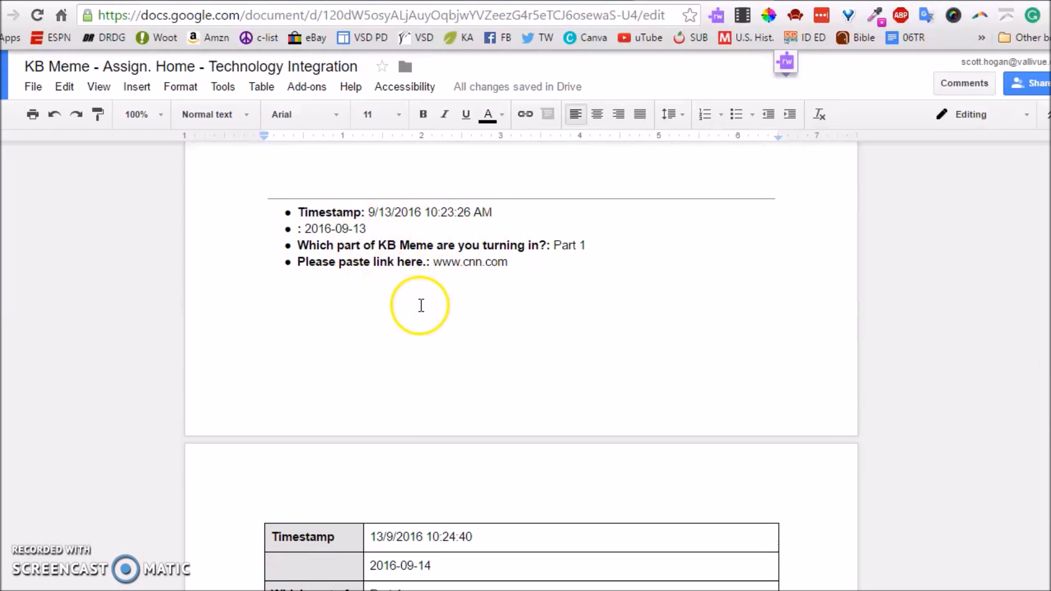
scroll(420, 304, down, 5)
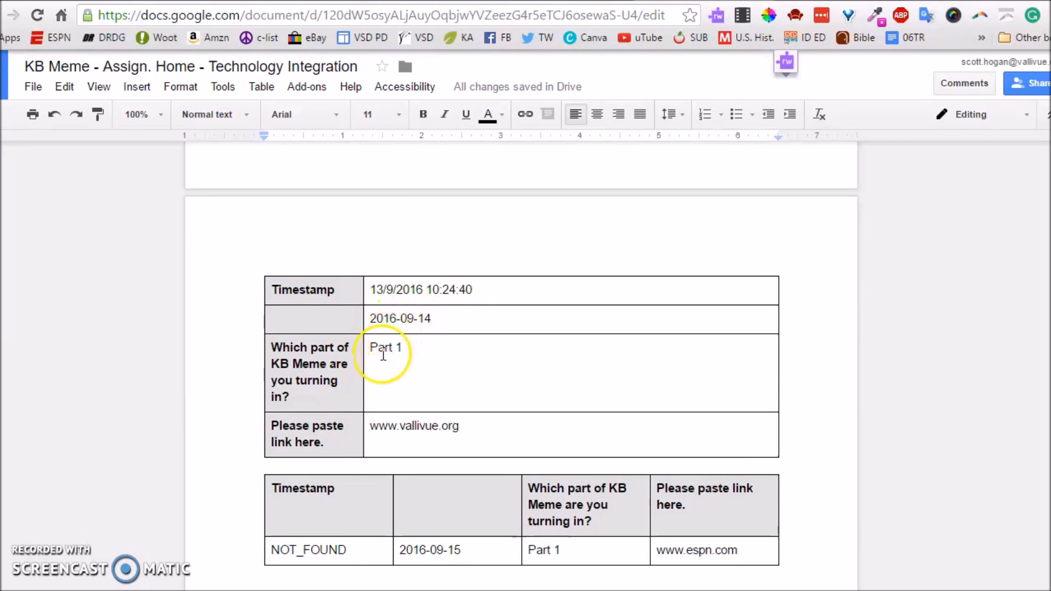
scroll(502, 525, down, 2)
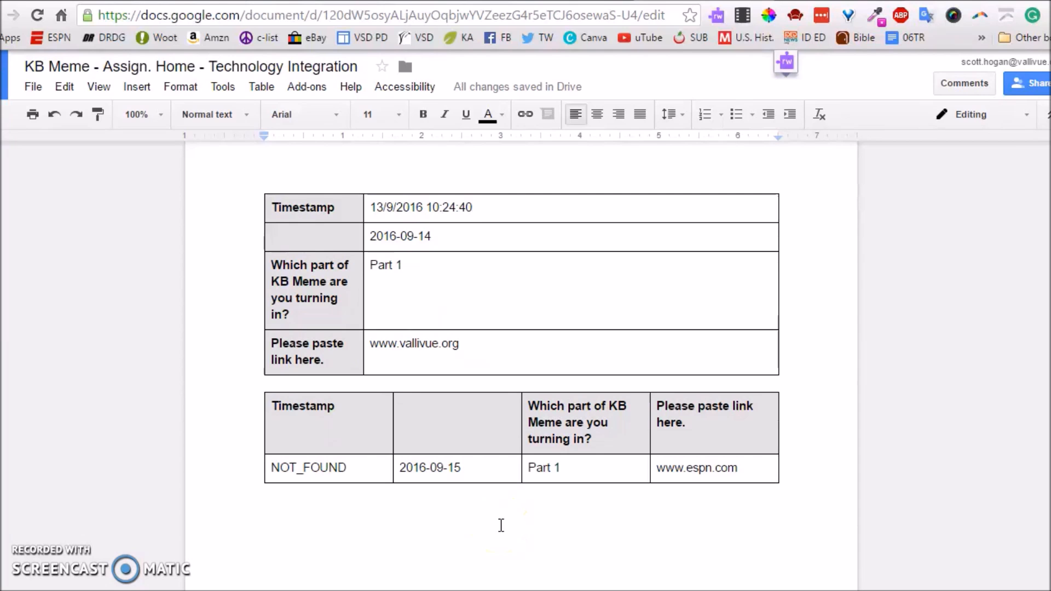
click(404, 523)
Step: Close the docAppender panel on the KB Meme Turn in form
click(1014, 227)
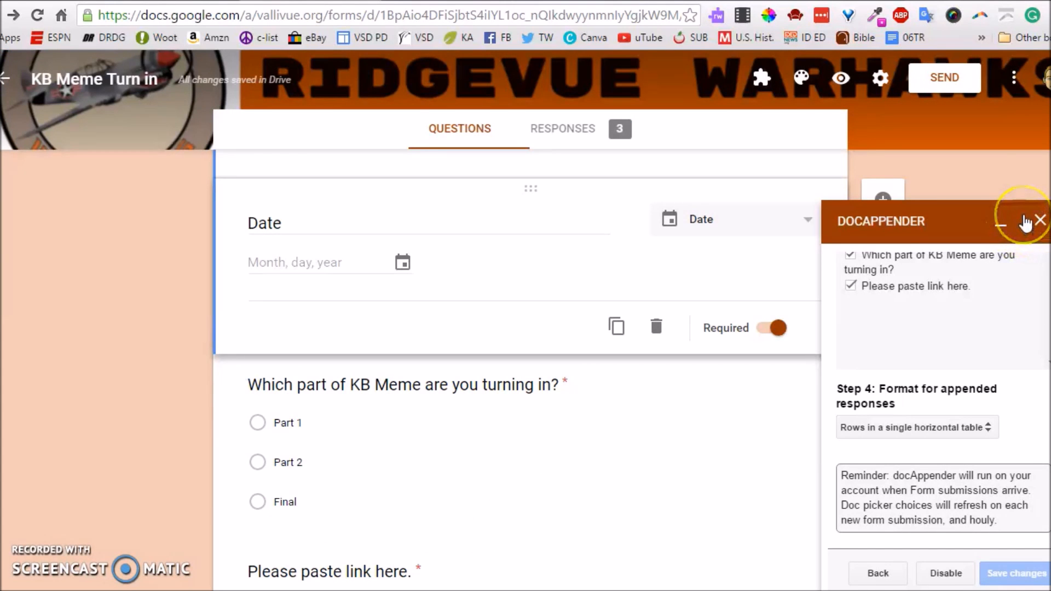
click(1039, 221)
click(1040, 222)
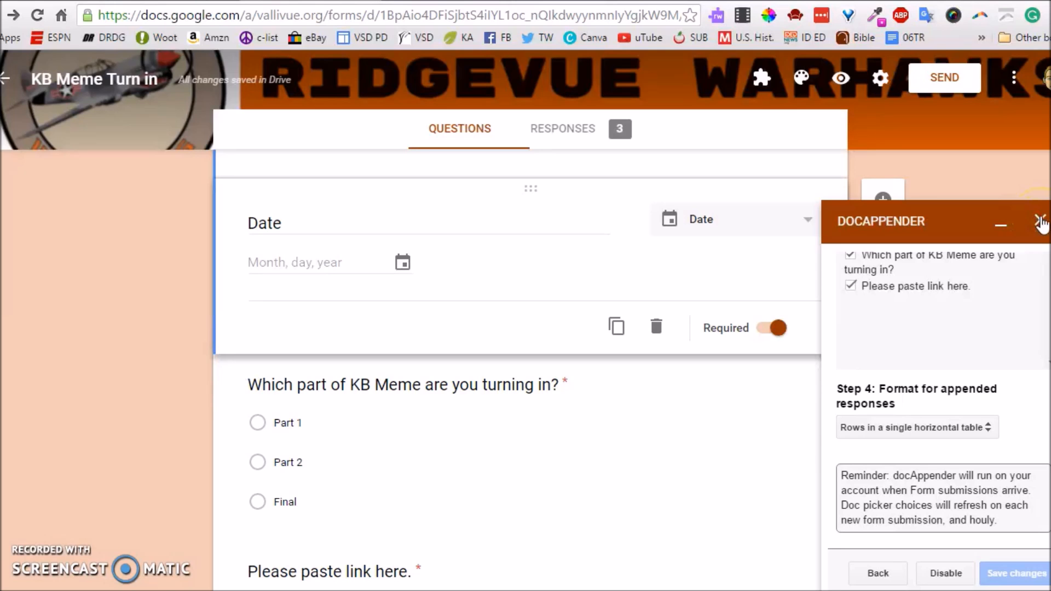
click(1041, 222)
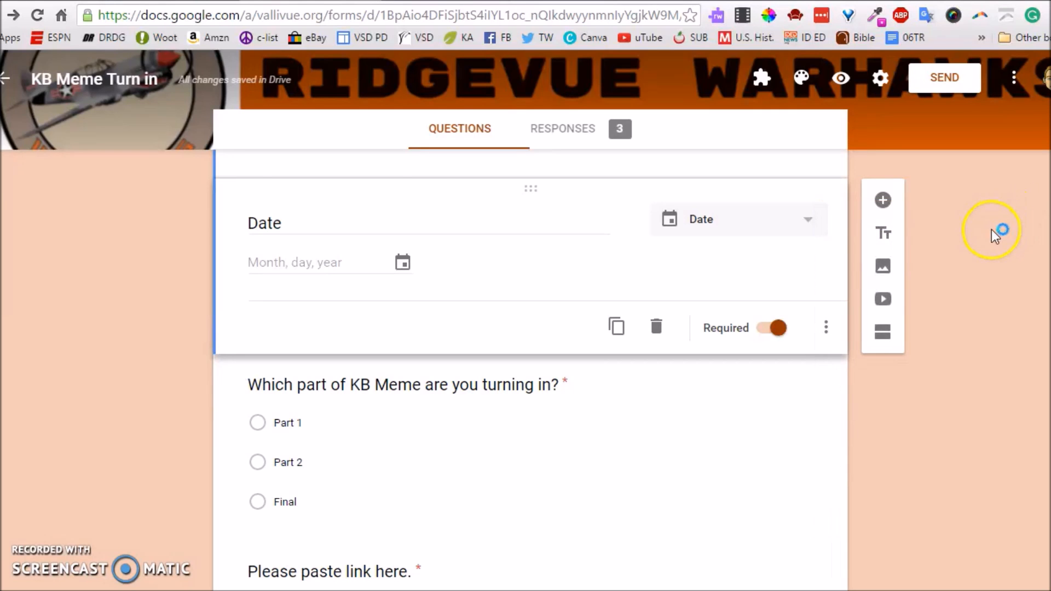
scroll(85, 320, up, 5)
click(85, 321)
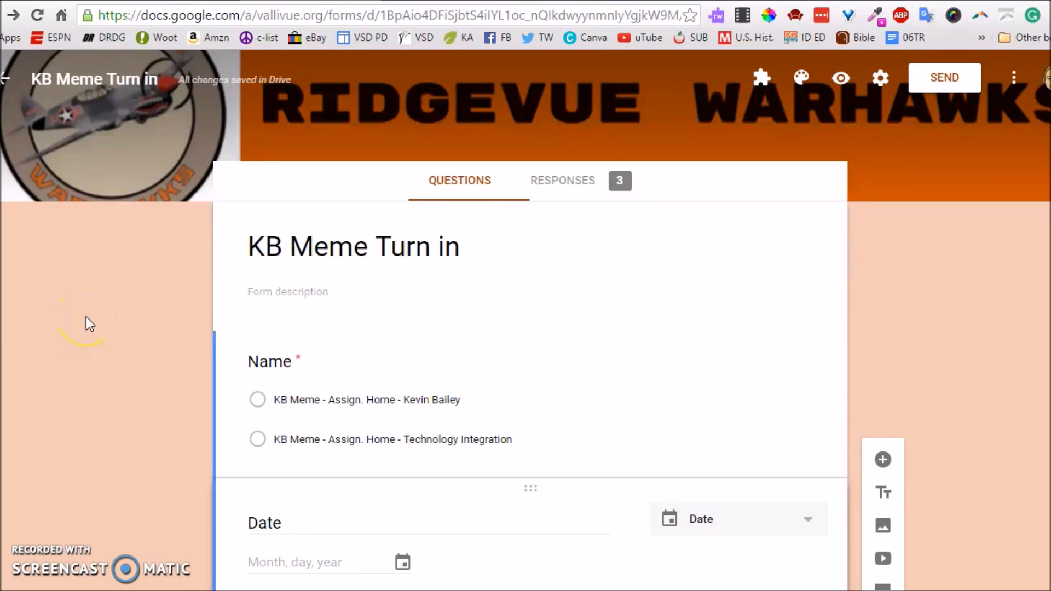
Step: Review the summary of form responses for the Name, Date, KB Meme part and link questions
click(575, 185)
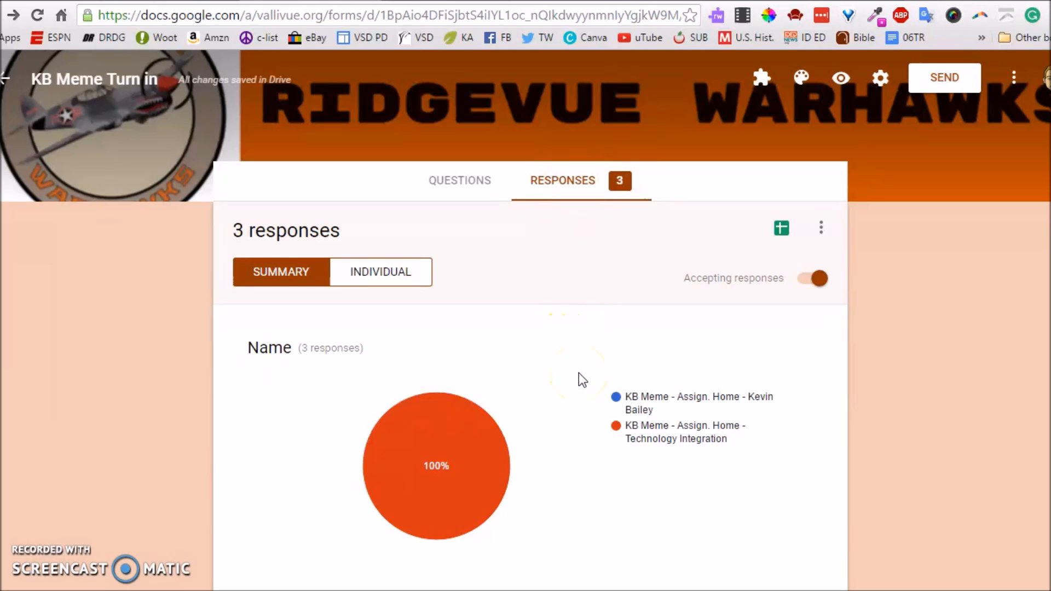
scroll(579, 373, down, 2)
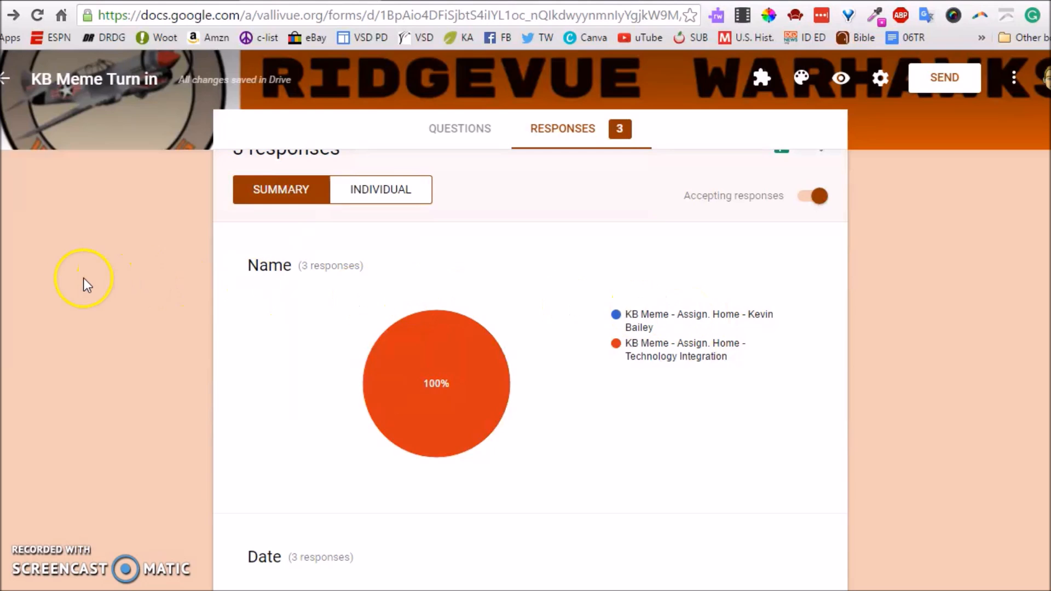
scroll(78, 281, down, 5)
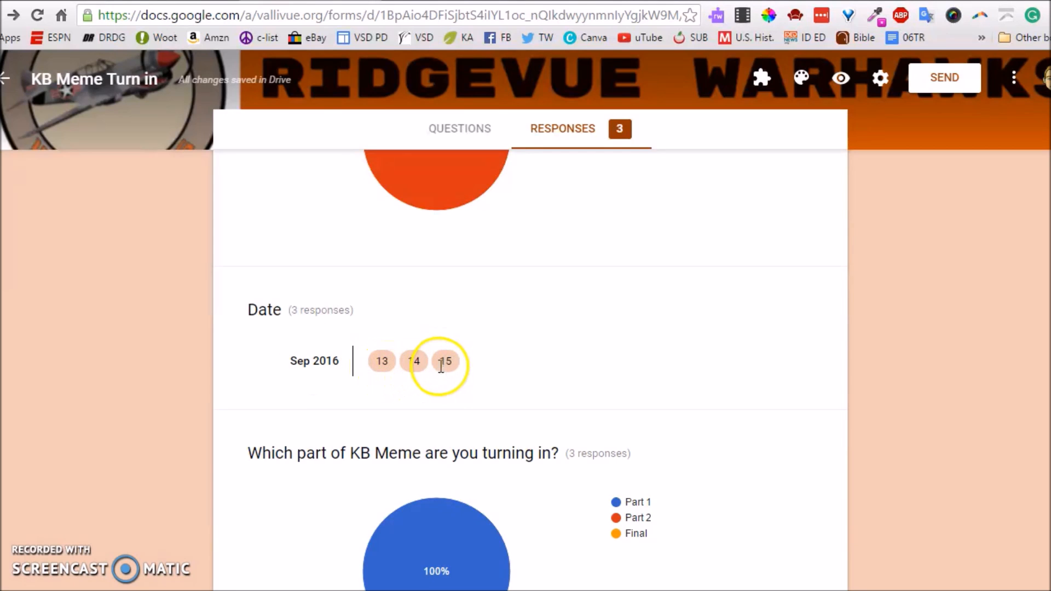
scroll(176, 337, down, 5)
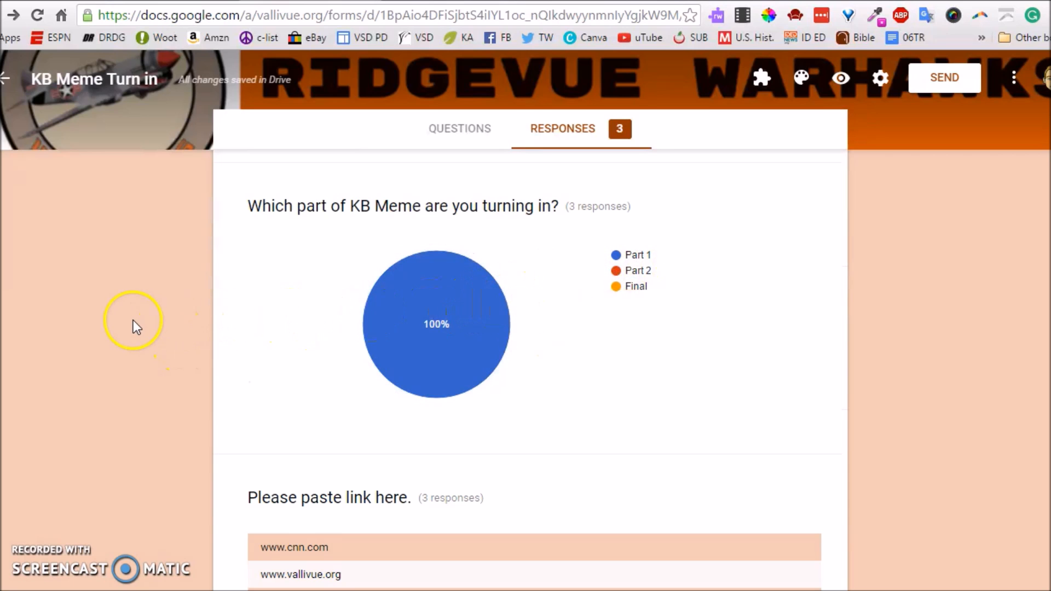
scroll(125, 314, down, 2)
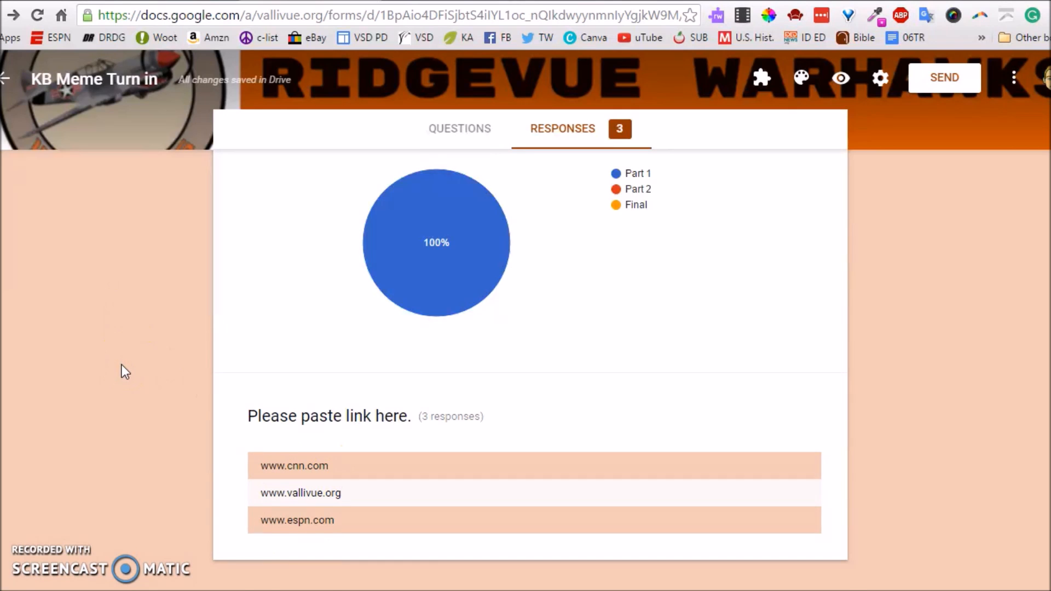
scroll(123, 361, up, 10)
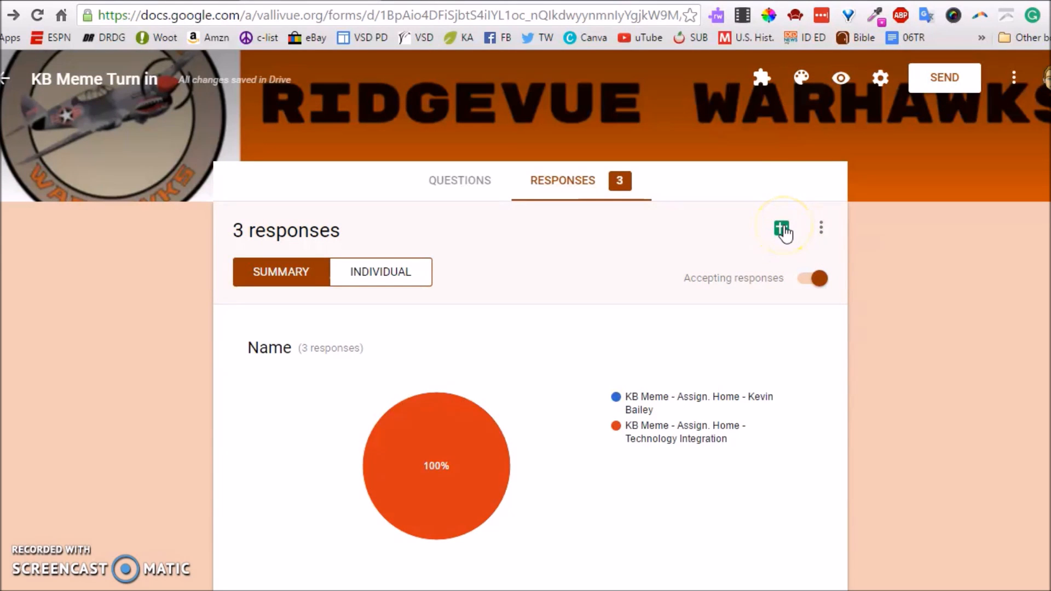
Step: Create a new spreadsheet named KB Meme Turn in (Responses) as the form's response destination
click(822, 229)
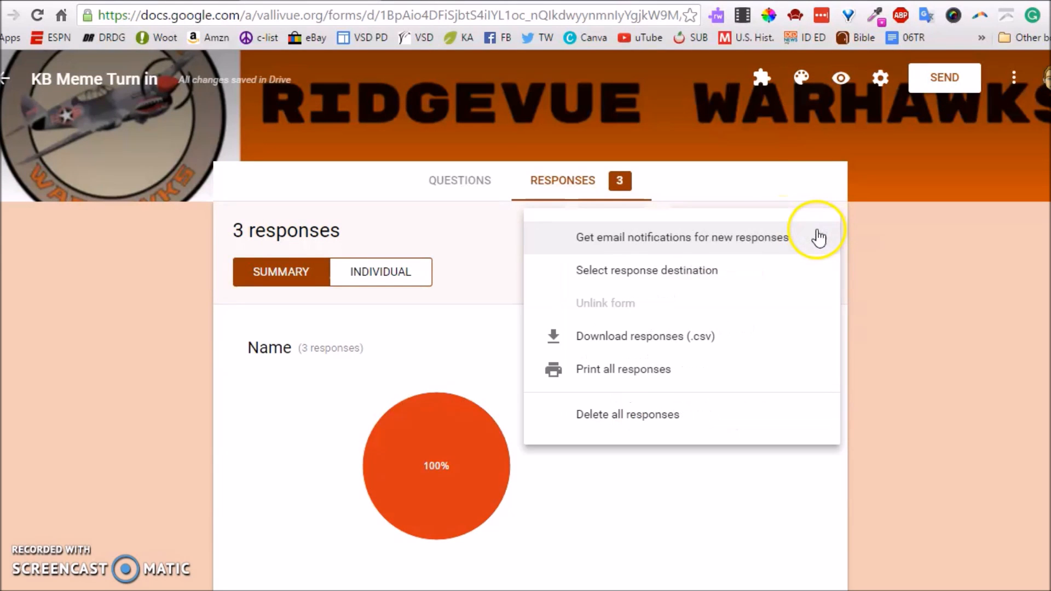
click(774, 186)
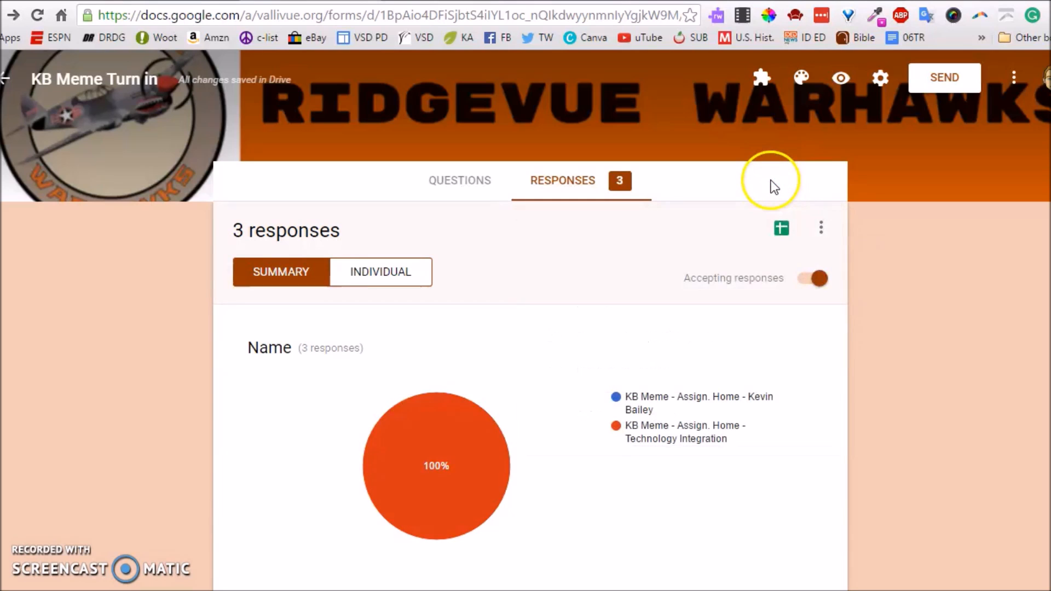
click(781, 229)
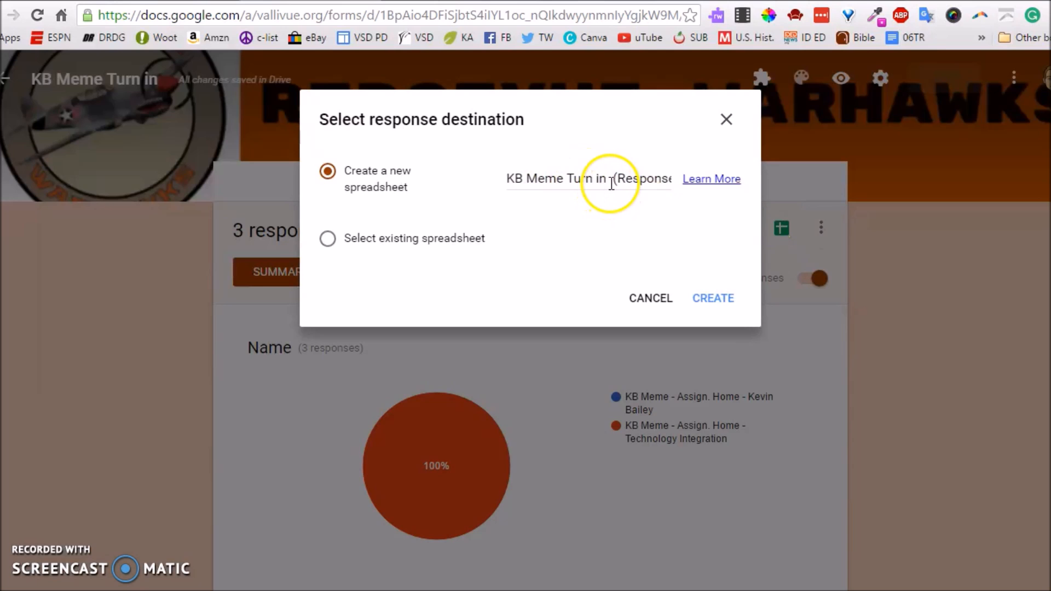
click(713, 298)
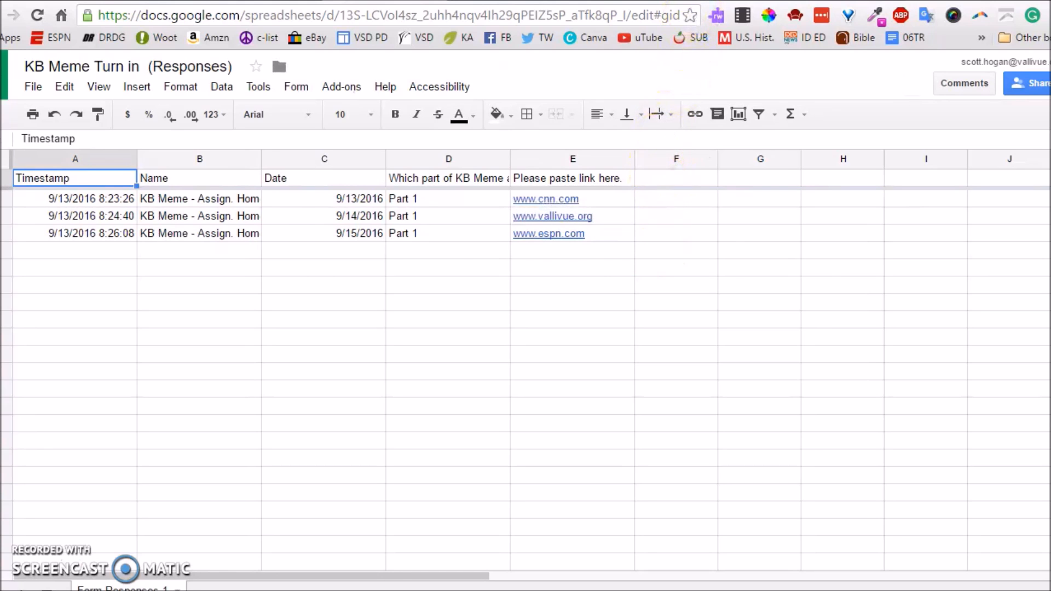
Step: Look through the Technology Integration assignment document again, from its appended submissions up to the meme picture
click(713, 1)
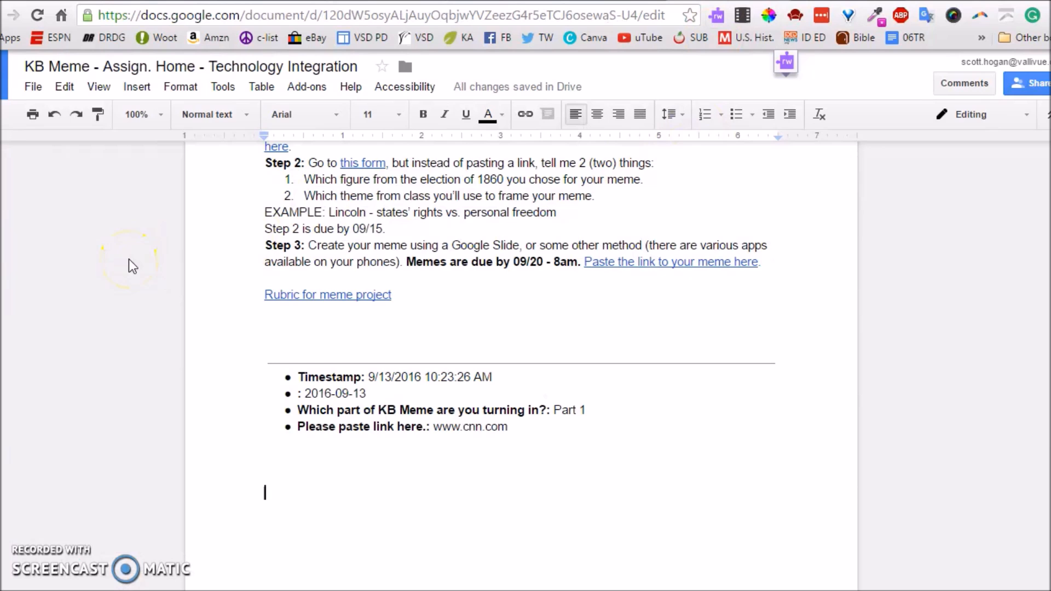
scroll(148, 339, down, 5)
scroll(147, 339, up, 10)
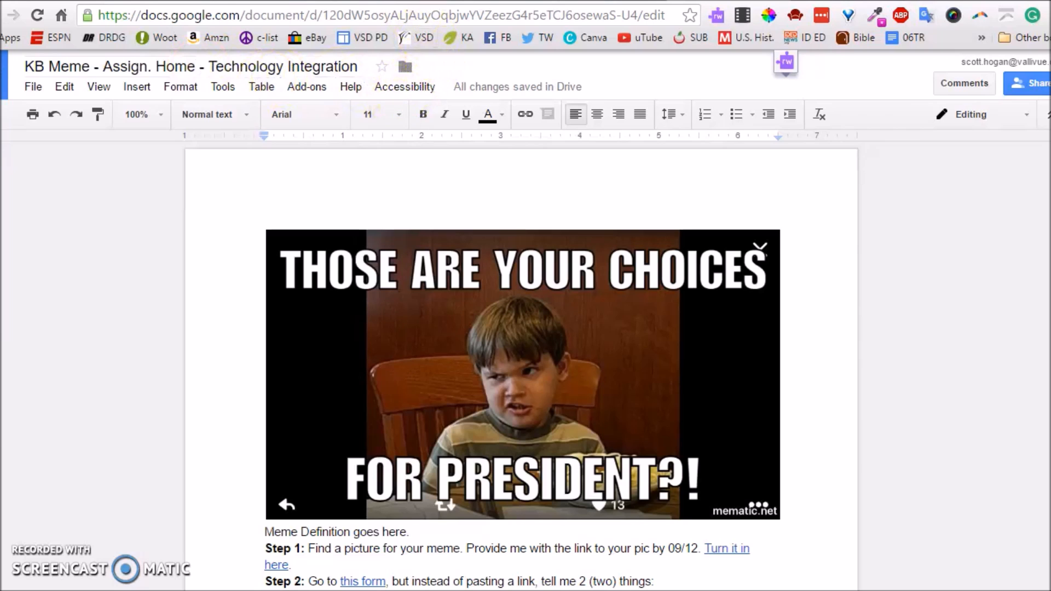
Step: Return to the responses spreadsheet and widen the Name column to show more of the document titles
click(393, 0)
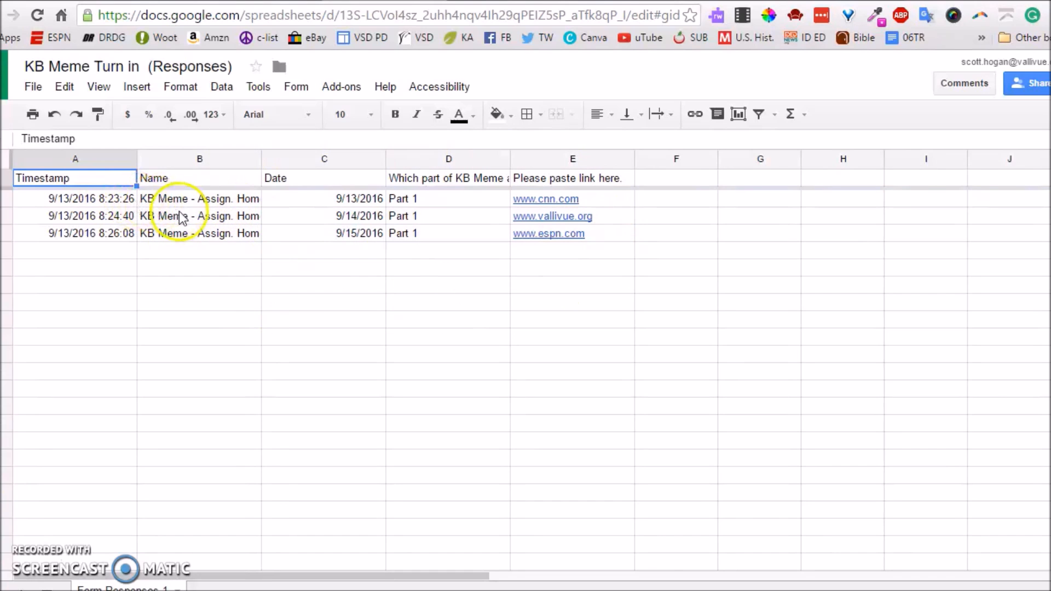
drag(261, 158, 368, 169)
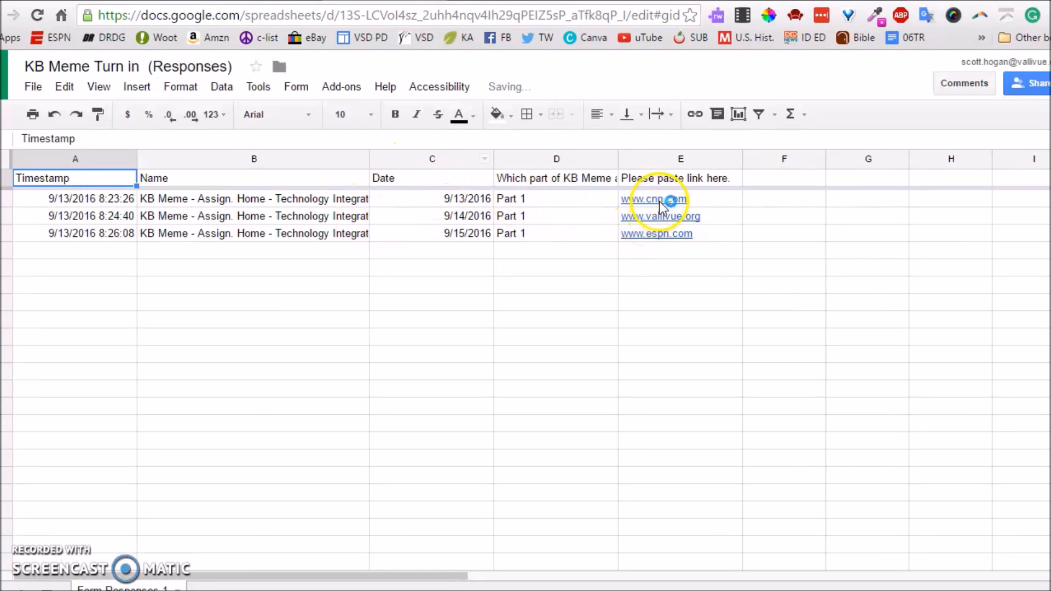
mouse_move(656, 203)
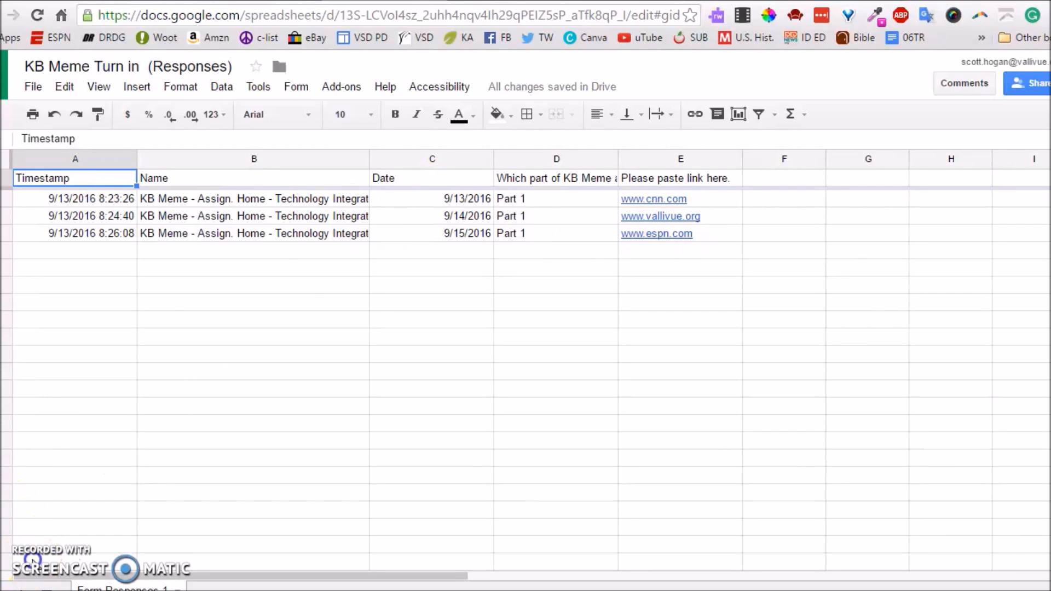
Step: Leave the responses spreadsheet and open the KB Meme Project Home spreadsheet from the KB Meme Project Files folder in Google Drive
key(ctrl+w)
click(157, 534)
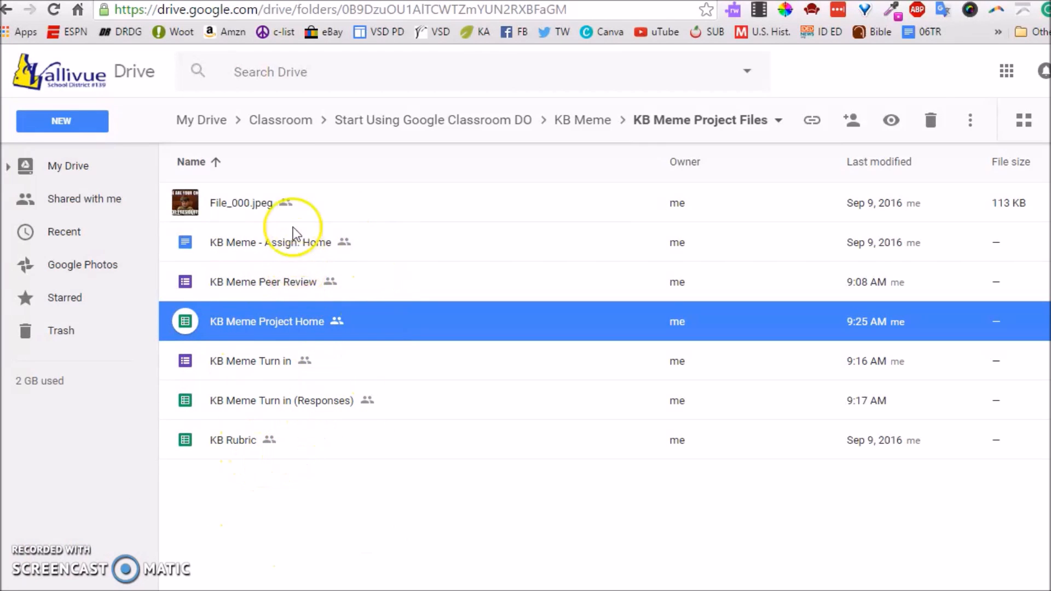
click(581, 120)
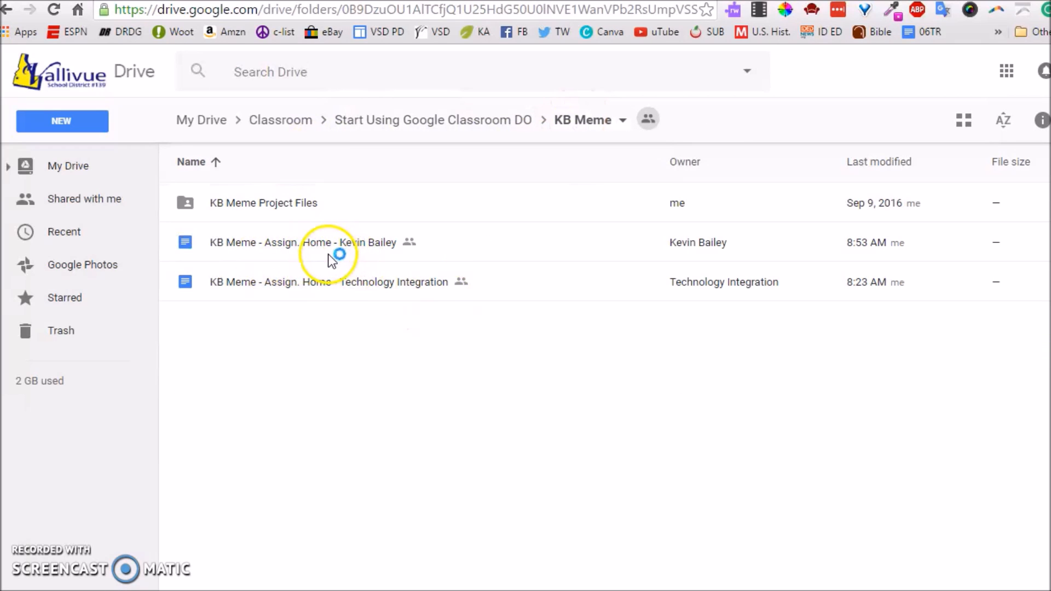
double_click(271, 203)
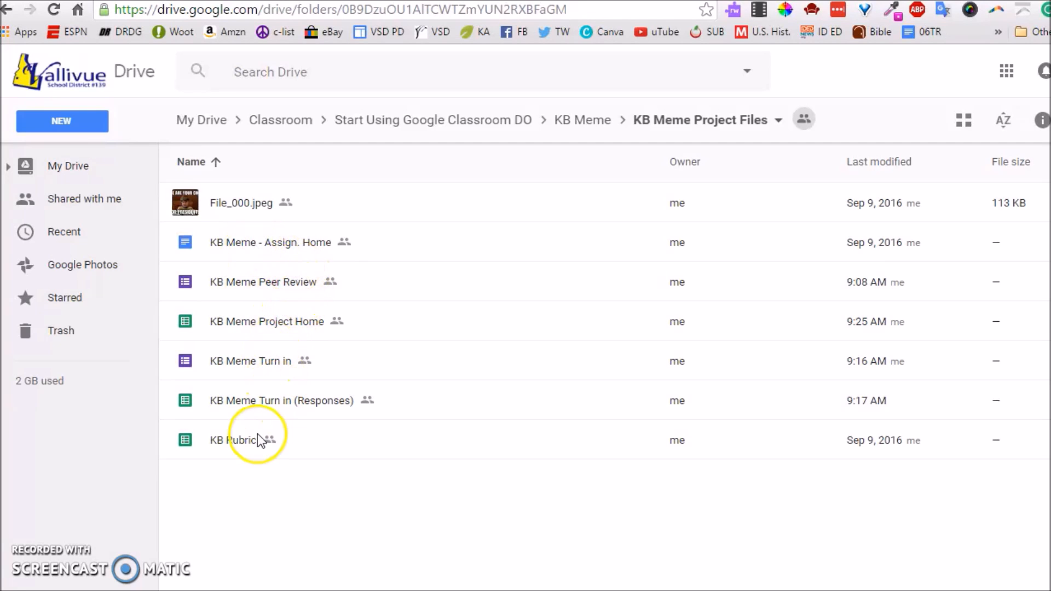
double_click(274, 323)
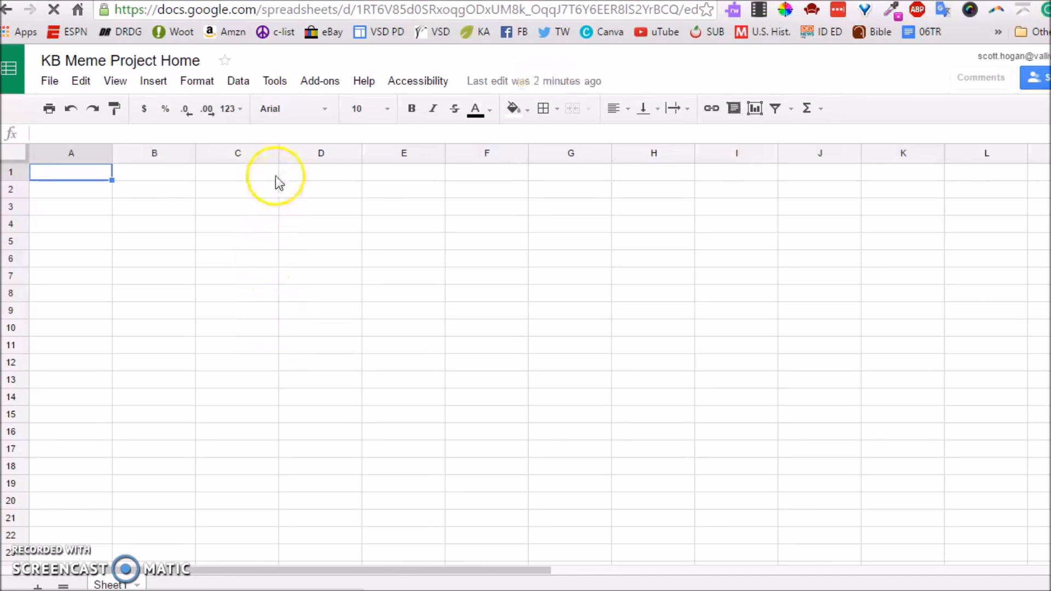
Step: Search the add-ons store for doctopus to check its installation, and close the store
click(323, 82)
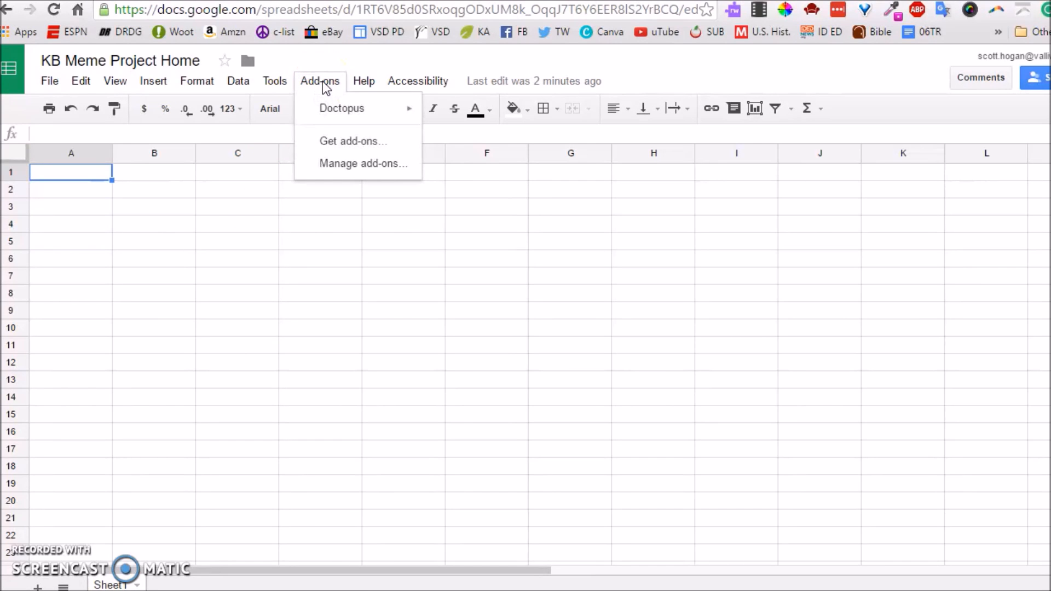
mouse_move(340, 113)
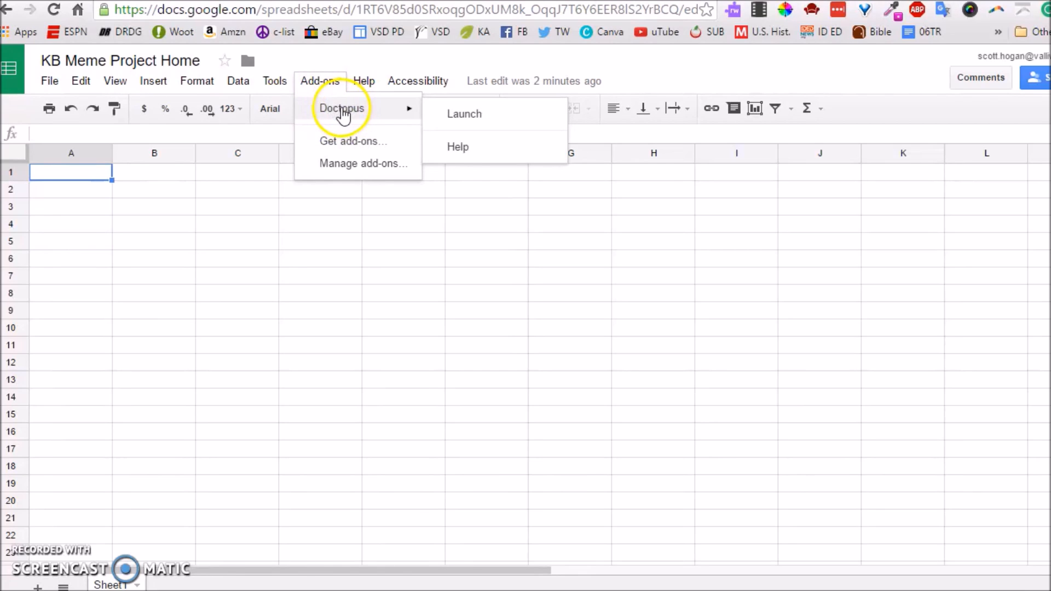
click(349, 143)
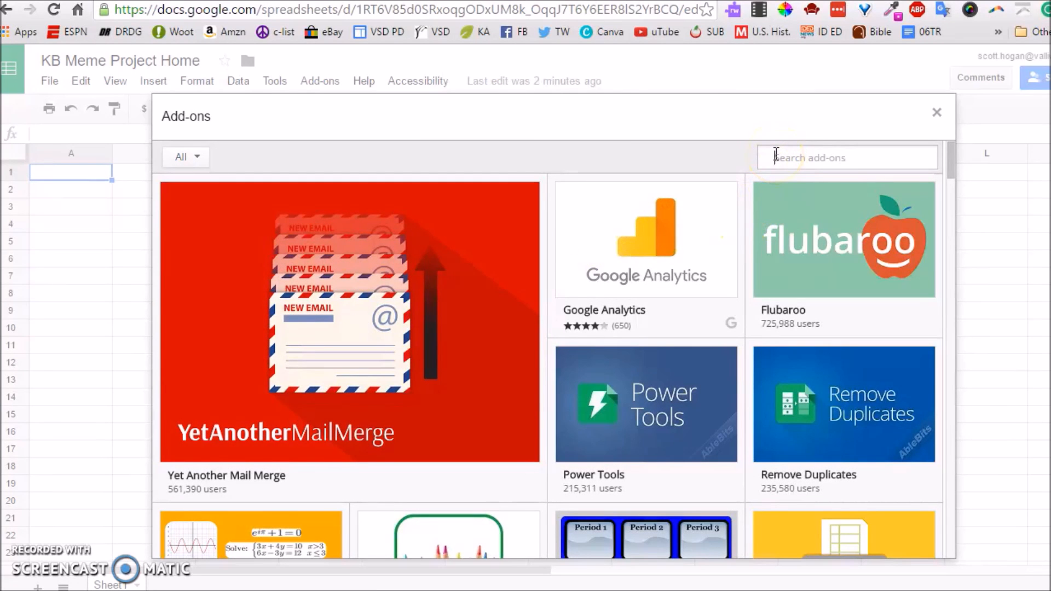
click(776, 155)
text(doctopus)
key(Return)
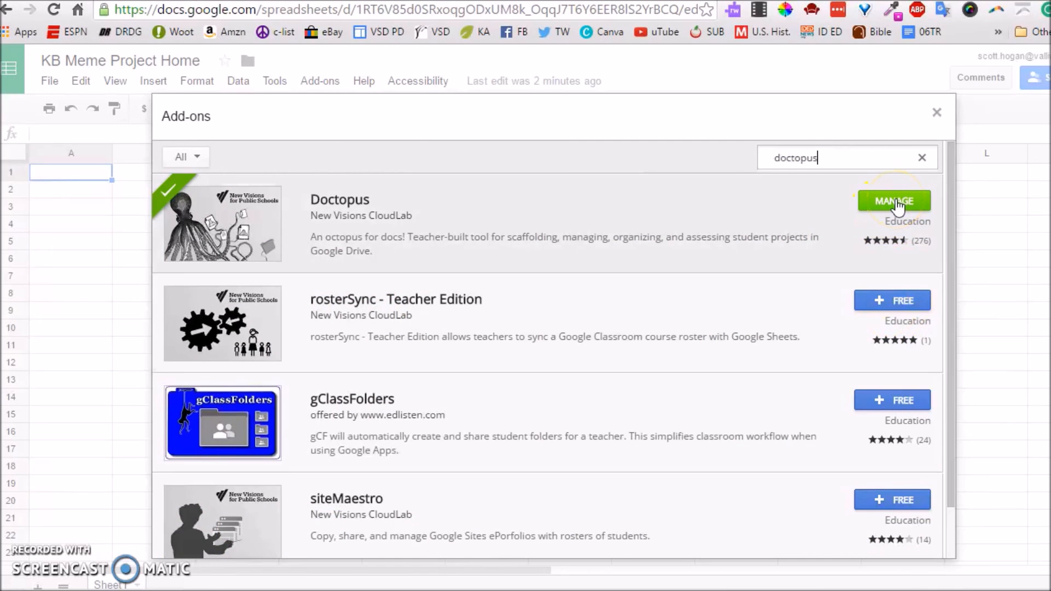
click(934, 111)
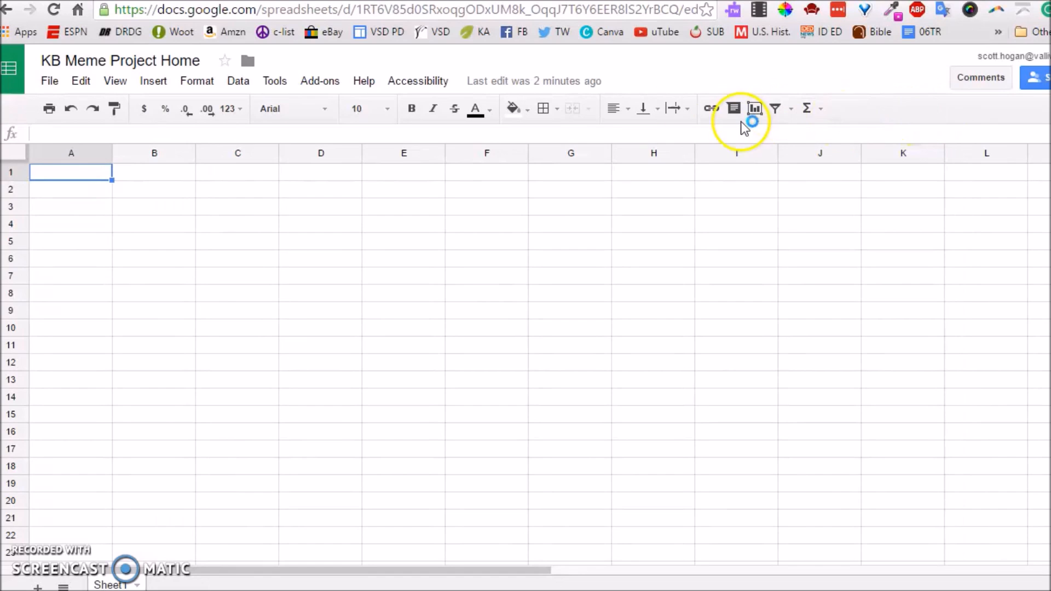
Step: Launch Doctopus and set its mode to ingest a Google Classroom Assignment
click(323, 84)
mouse_move(331, 115)
click(474, 115)
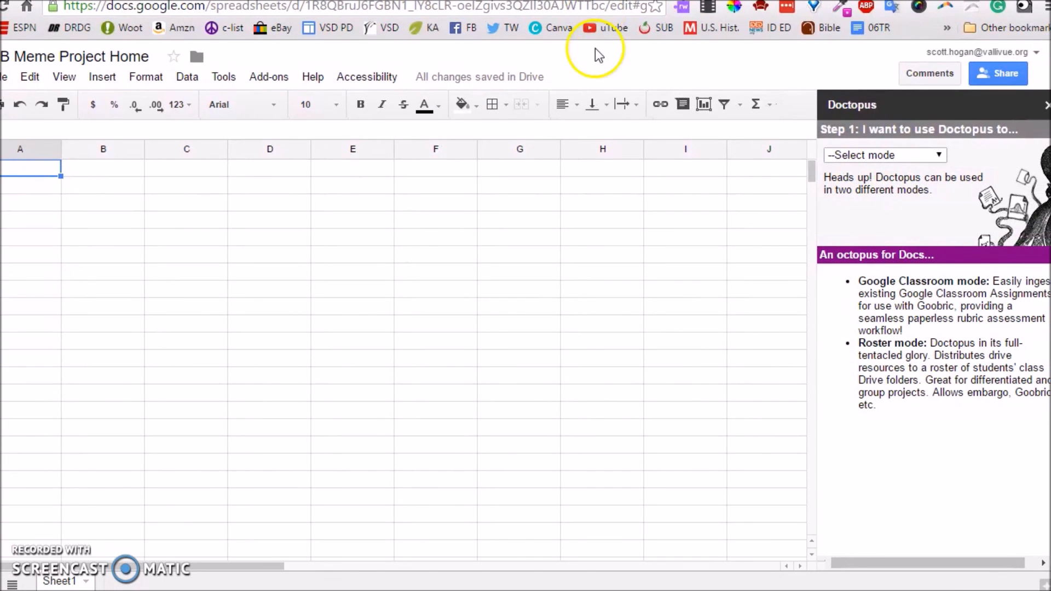
click(922, 154)
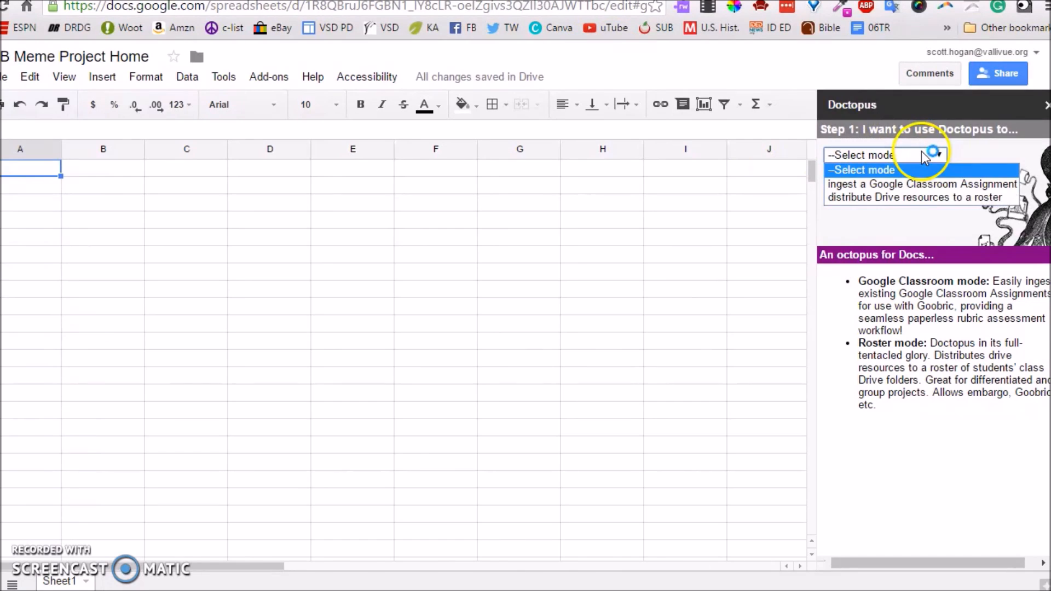
click(892, 190)
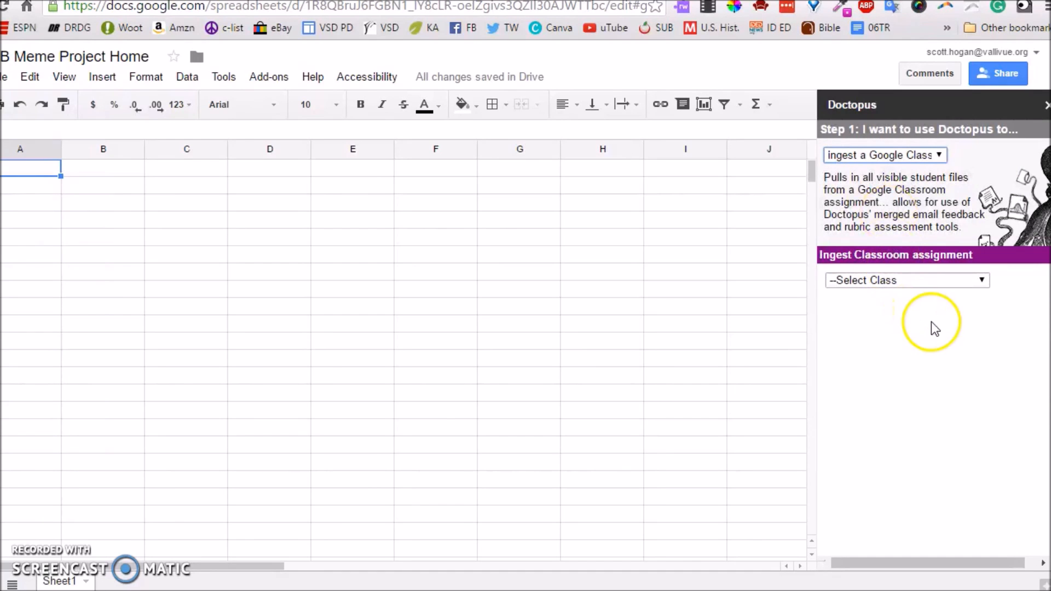
Step: Ingest the KB Meme assignment from the Start Using Google Classroom DO class and show the ingested student sheet
click(933, 280)
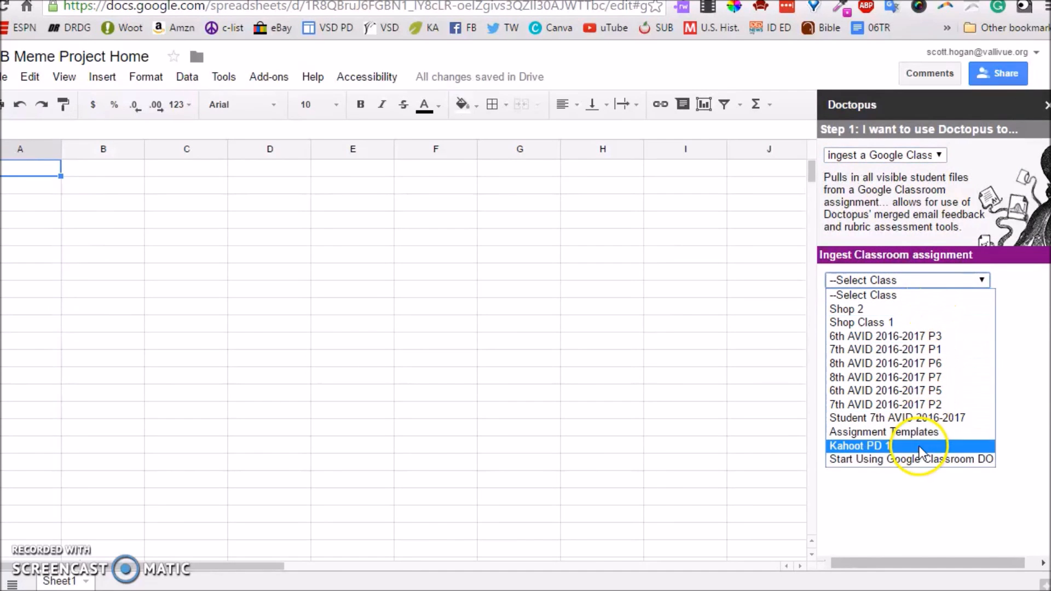
click(895, 459)
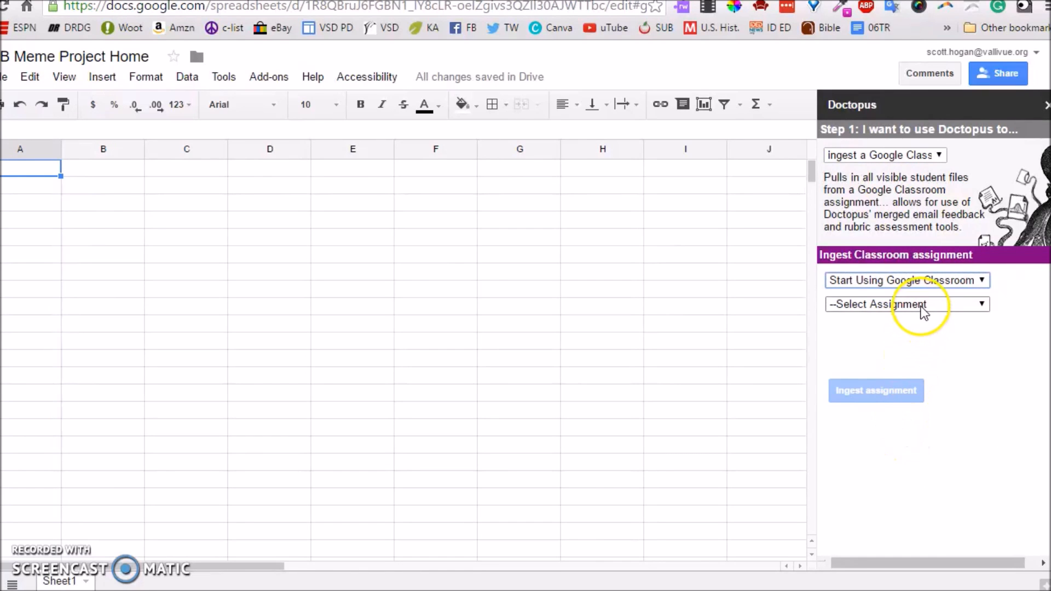
click(922, 307)
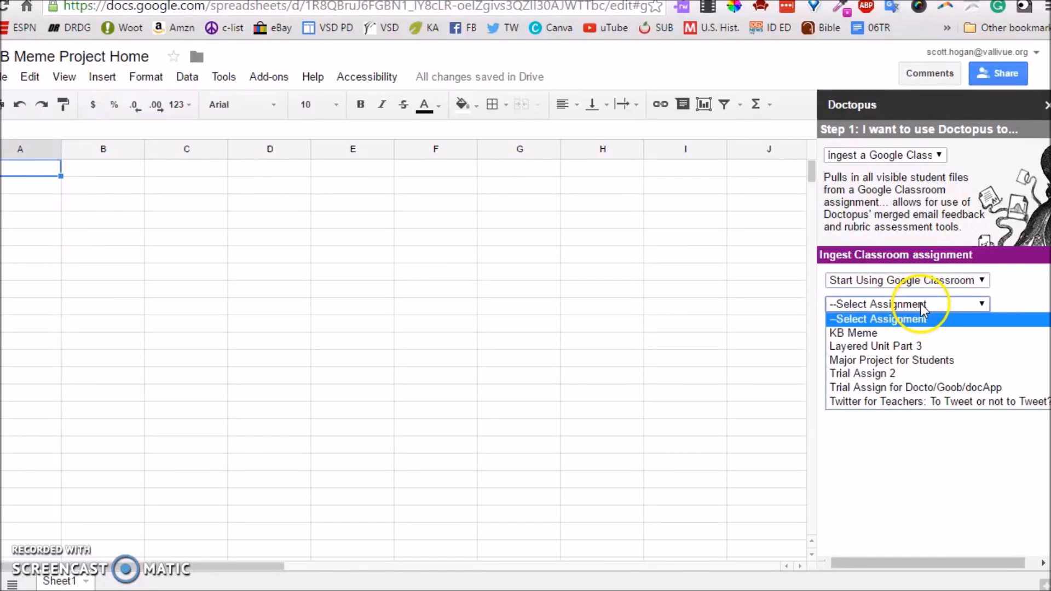
click(862, 336)
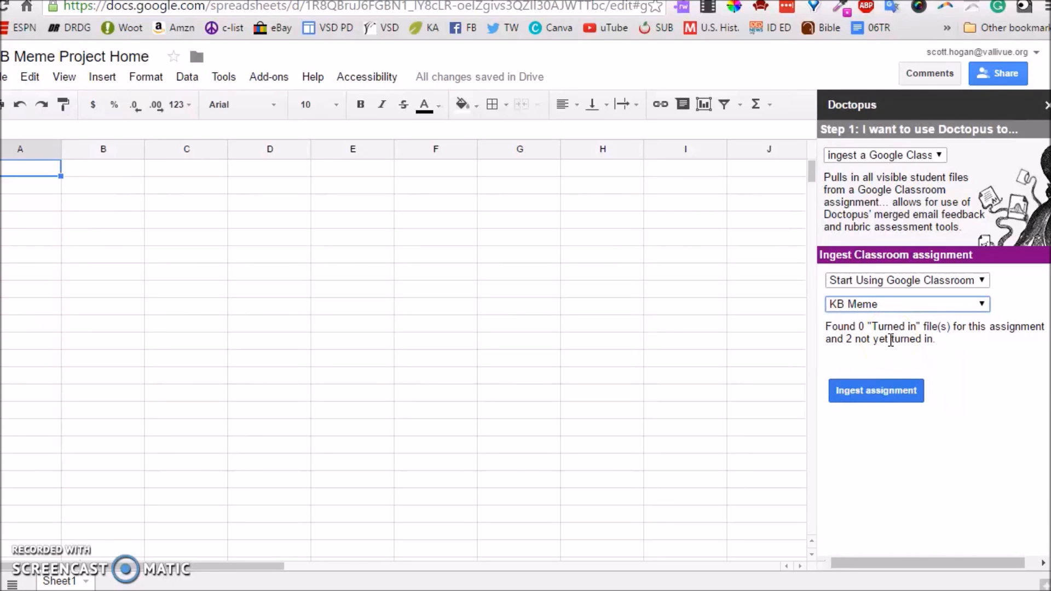
click(878, 395)
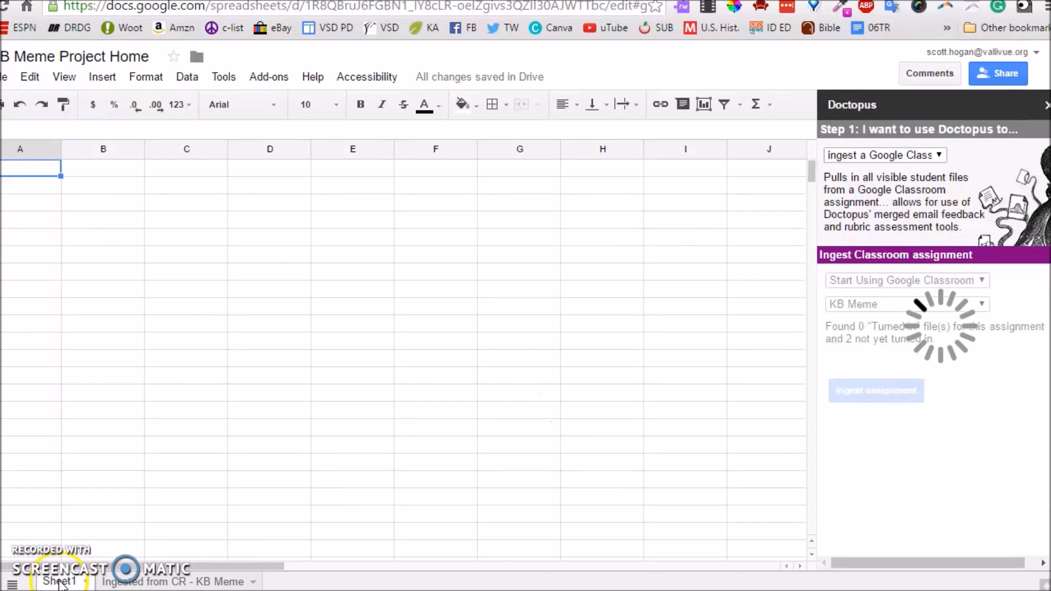
click(192, 583)
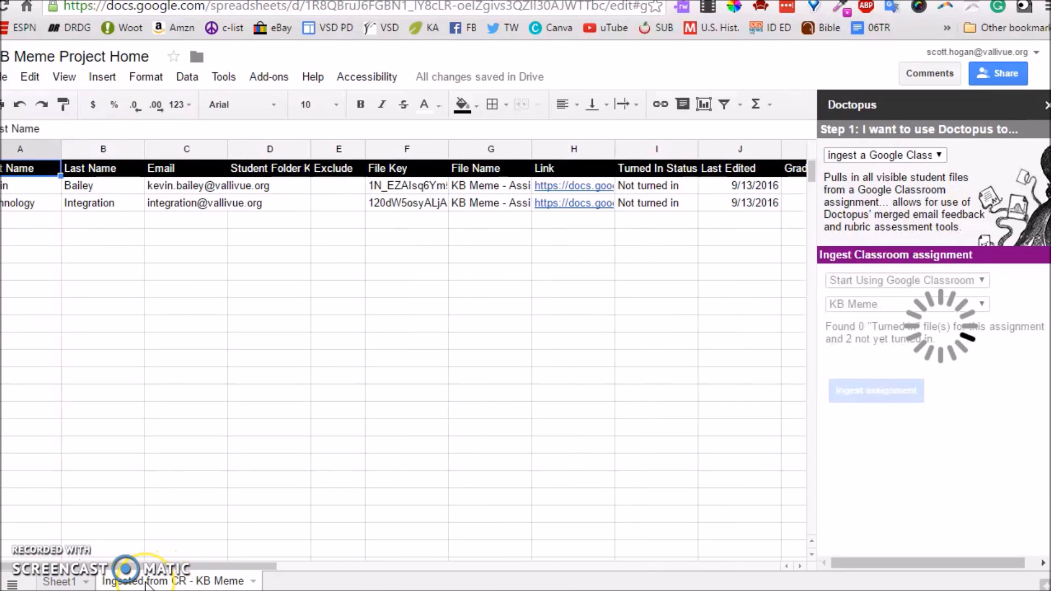
click(177, 575)
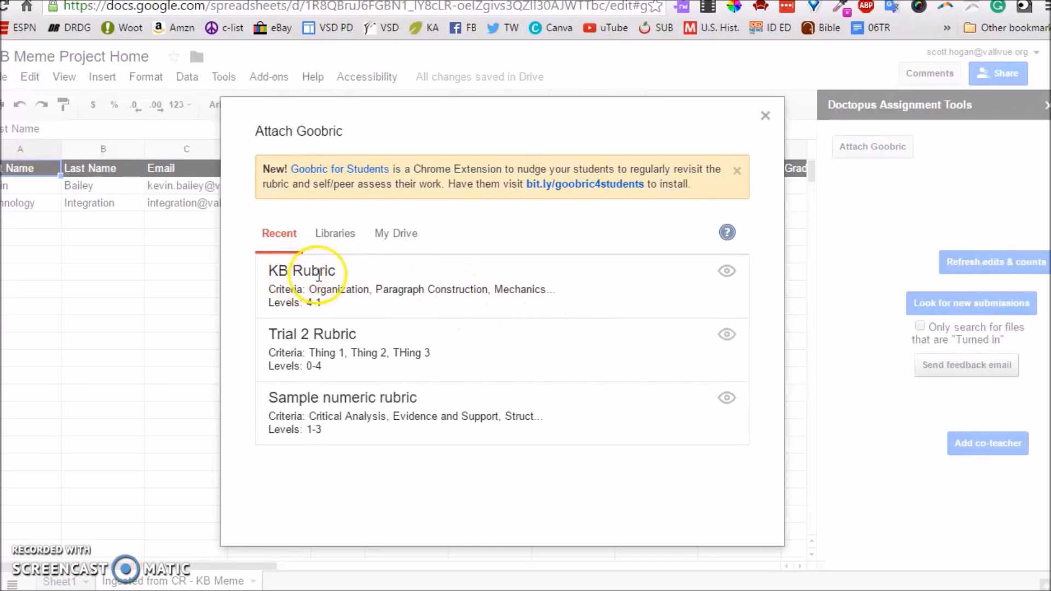
Step: Attach KB Rubric as the Goobric, viewable to students, with self/peer assessment and student email notification turned off
click(367, 288)
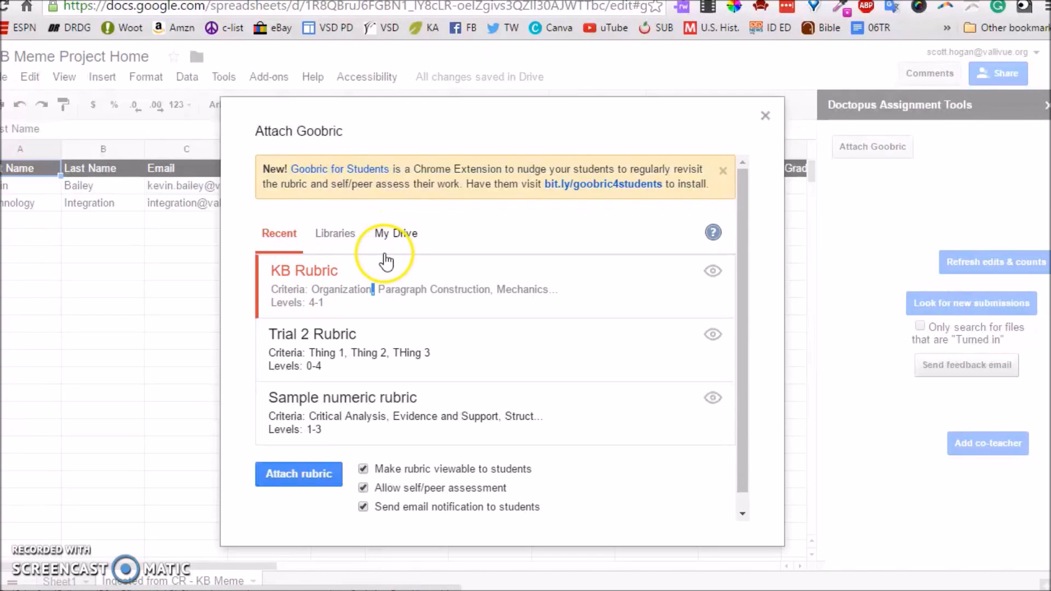
click(363, 508)
click(365, 488)
click(363, 506)
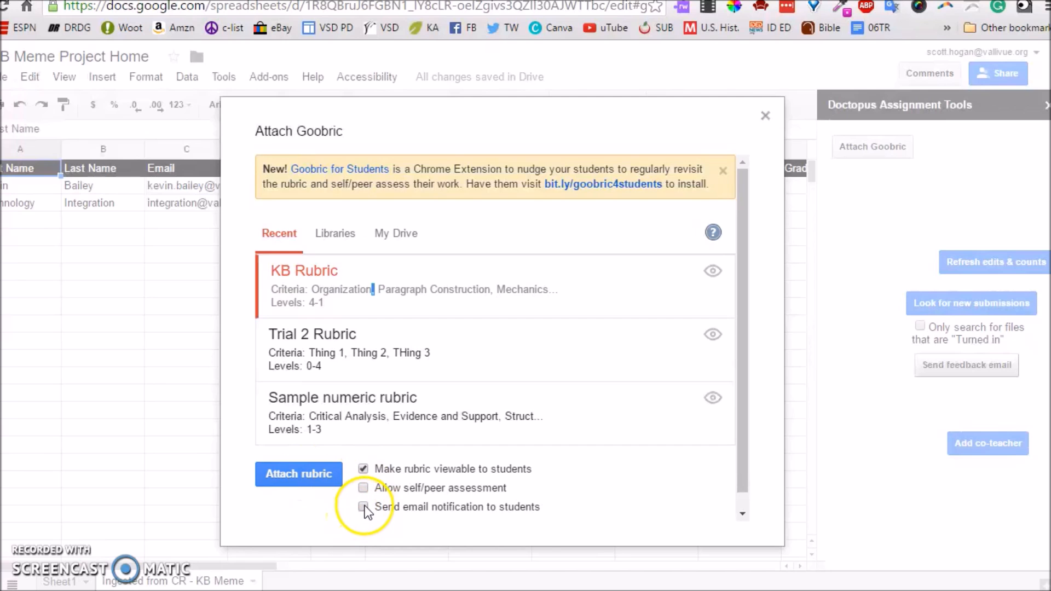
click(303, 474)
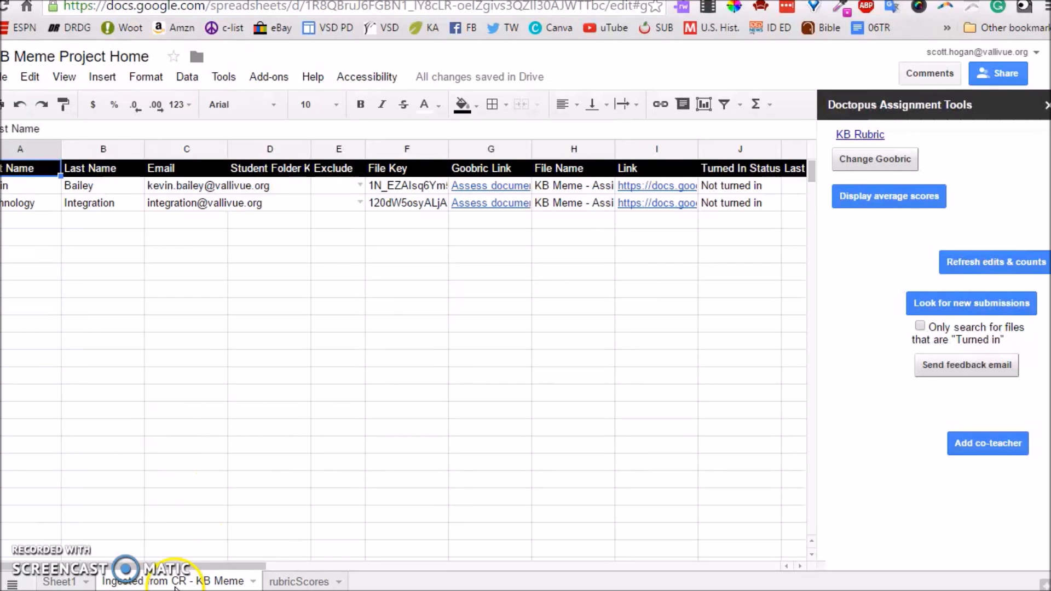
Step: Move Sheet1 behind the rubricScores sheet and return to the Ingested from CR - KB Meme sheet
click(61, 582)
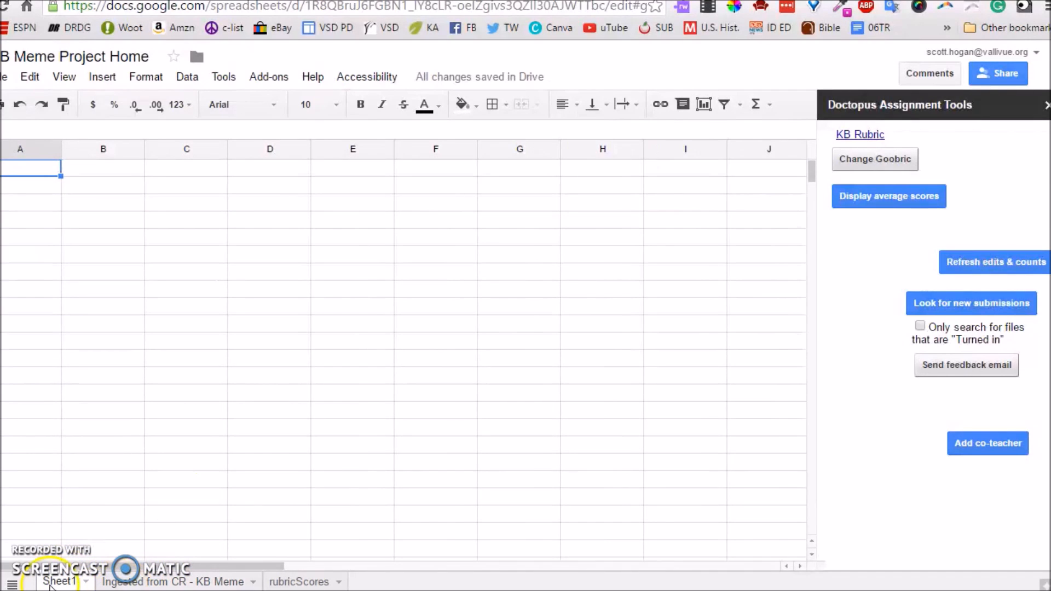
drag(54, 584, 326, 582)
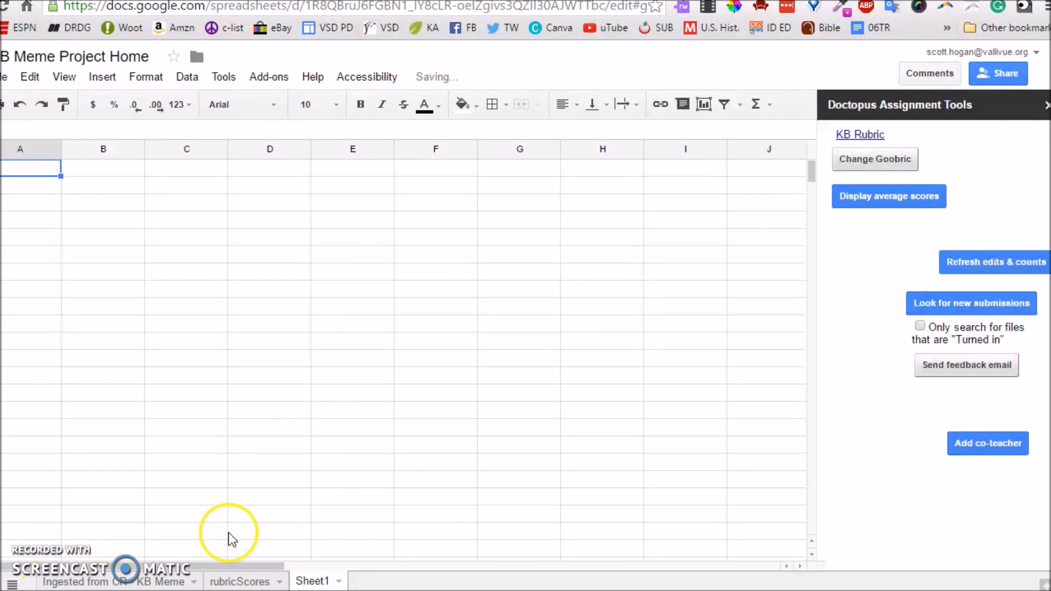
click(115, 584)
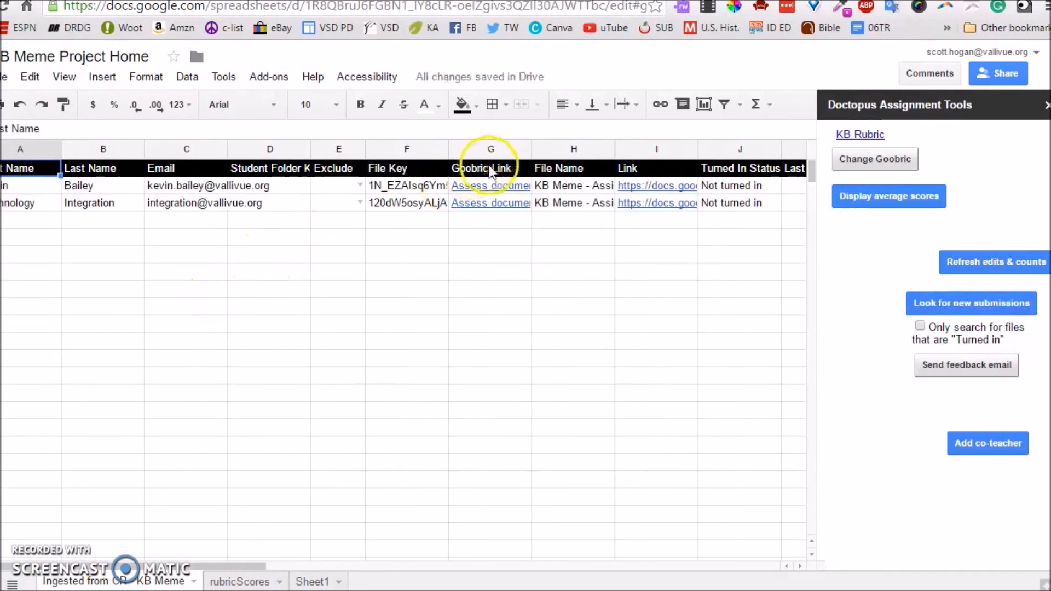
Step: Open the Goobric assessment for the first student's document from its Assess document link in row 2
mouse_move(494, 183)
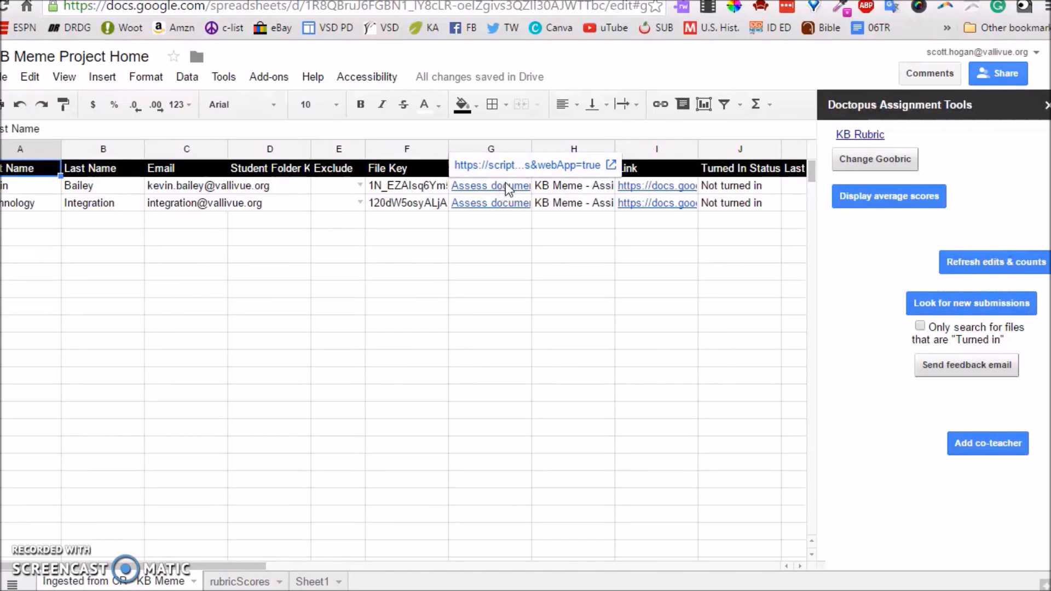
click(505, 187)
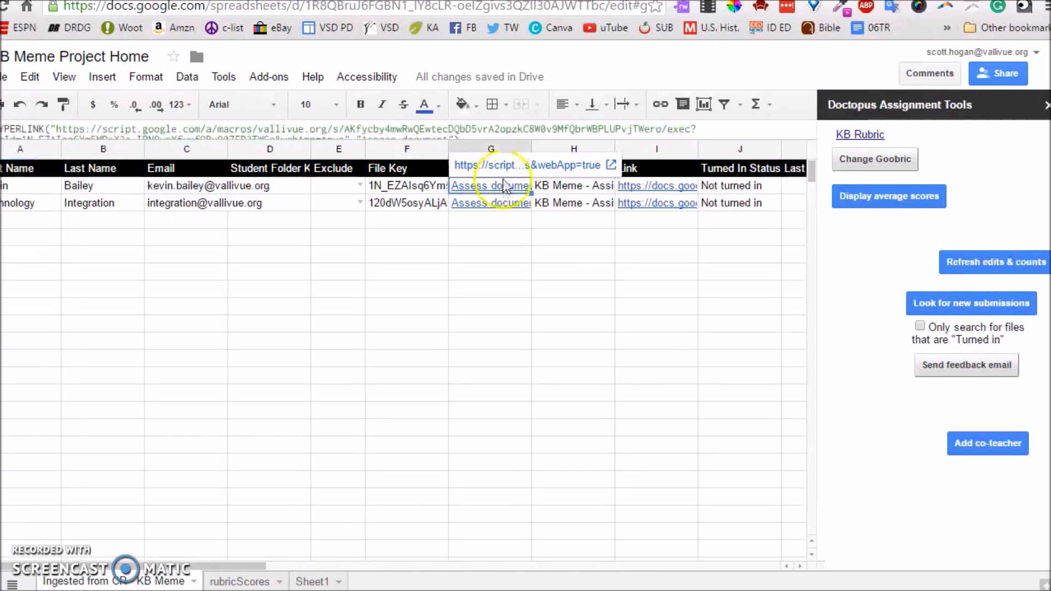
click(509, 165)
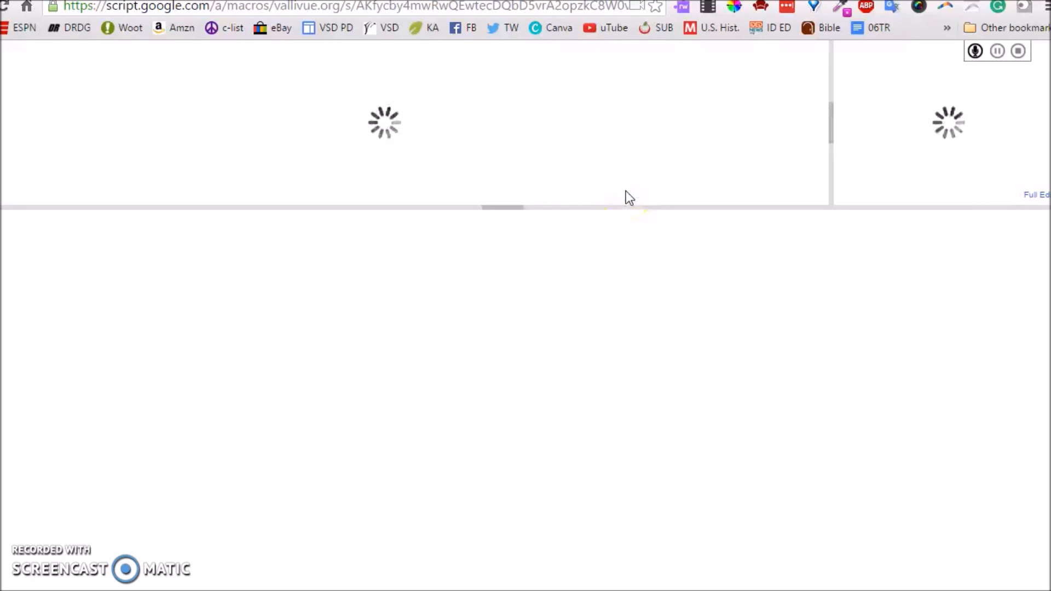
click(90, 68)
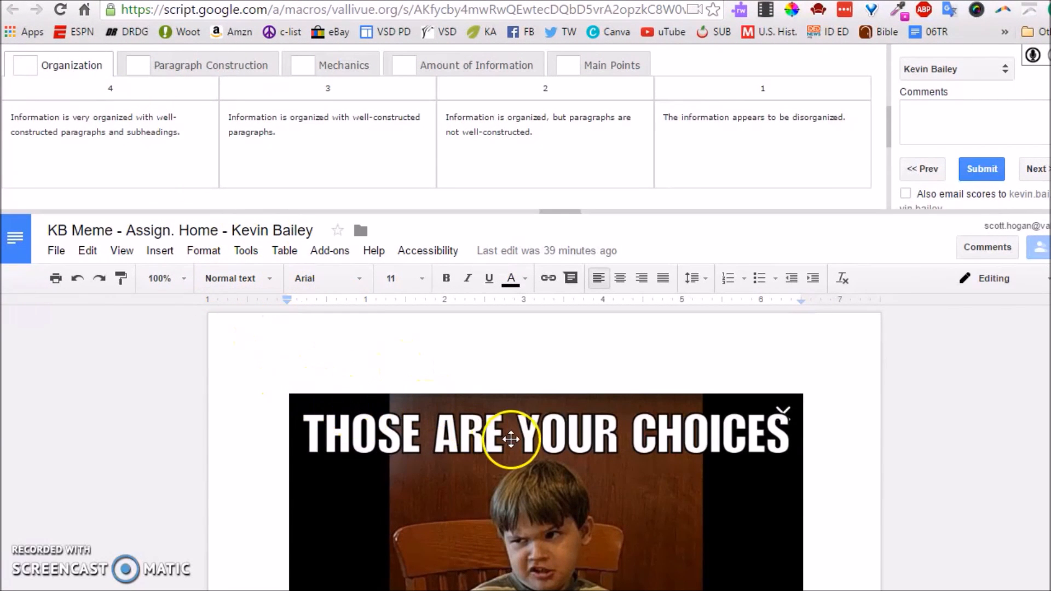
Step: Look through the student's document with its meme, reviewer table and earlier rubric rating, and glance back at the project spreadsheet
scroll(375, 376, down, 5)
scroll(375, 378, up, 5)
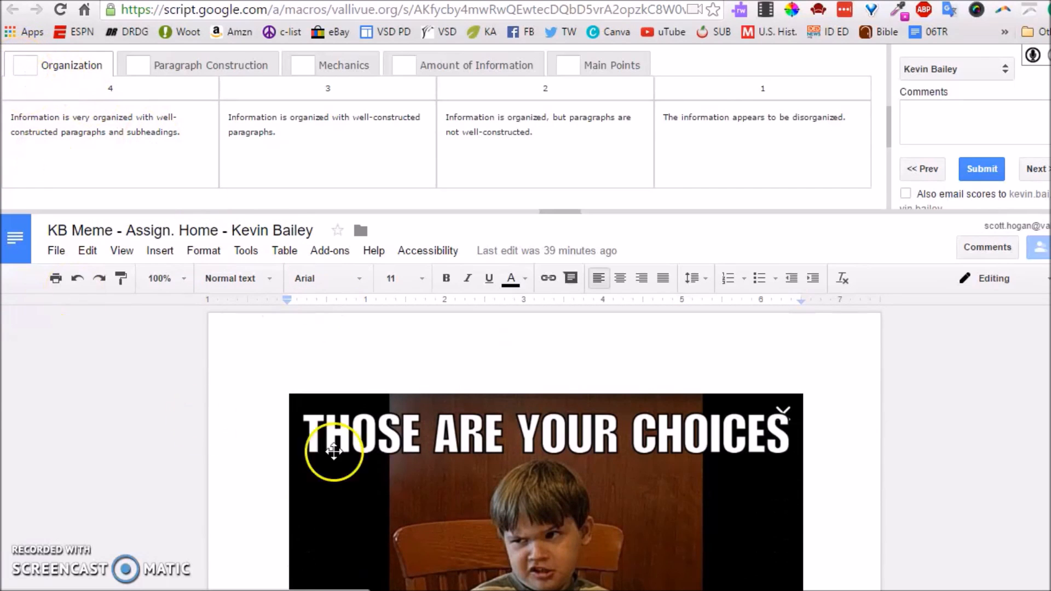
scroll(462, 424, down, 9)
scroll(466, 421, down, 8)
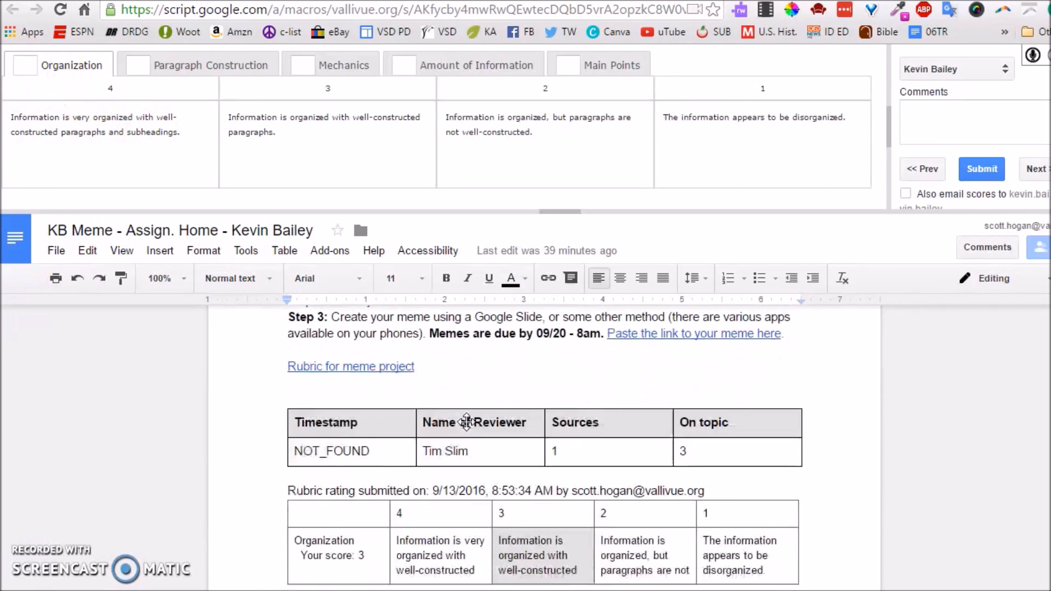
scroll(469, 422, down, 6)
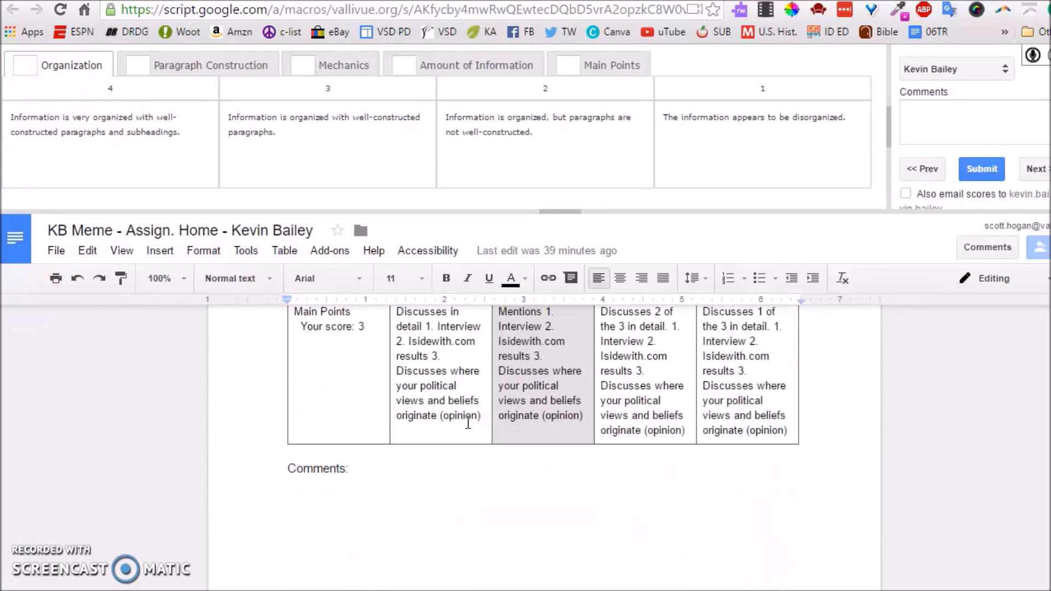
scroll(468, 422, up, 10)
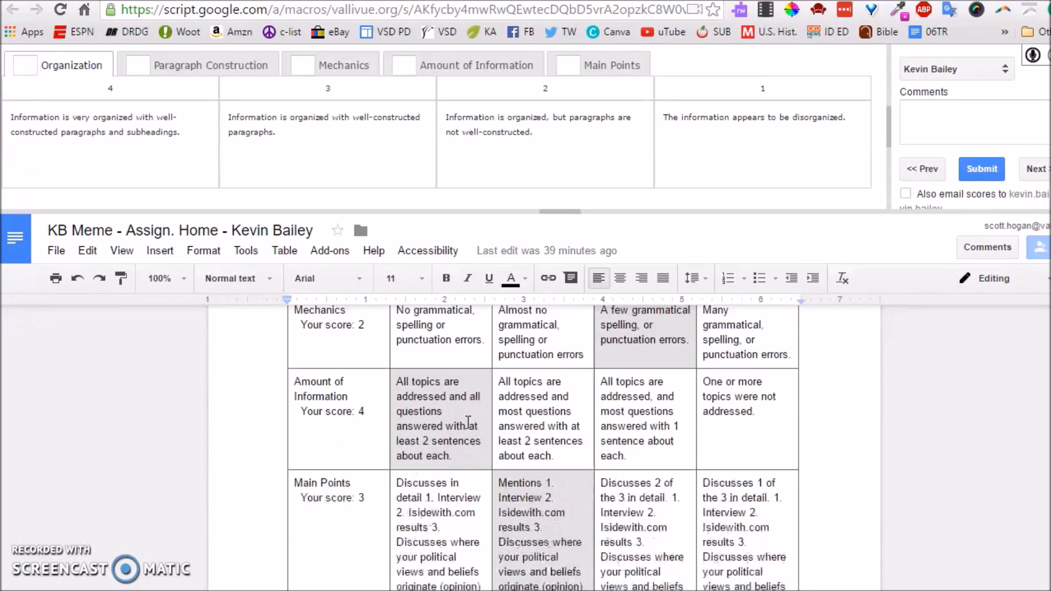
scroll(468, 423, up, 3)
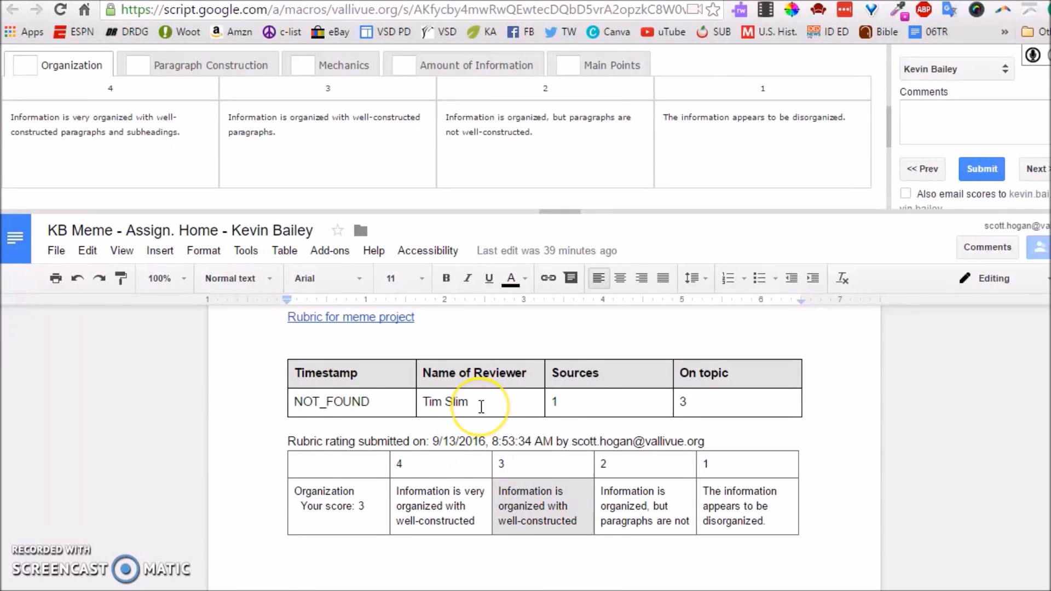
scroll(481, 406, up, 2)
scroll(484, 405, down, 2)
click(387, 1)
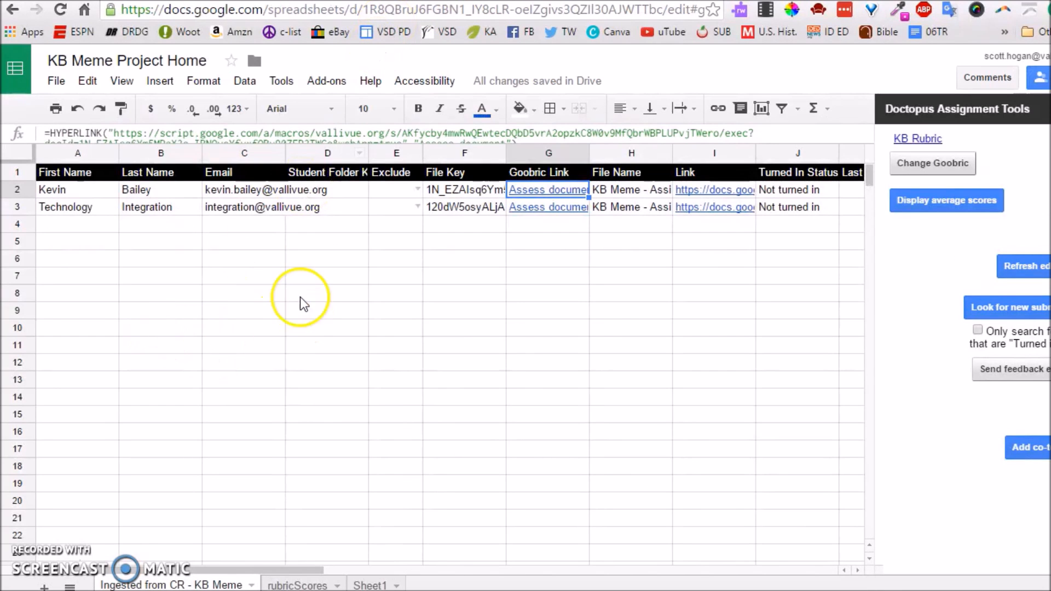
Step: Score the first student's document in Goobric: Organization 4, Paragraph Construction 3, Mechanics 3, Amount of Information 2 and Main Points 4
click(572, 0)
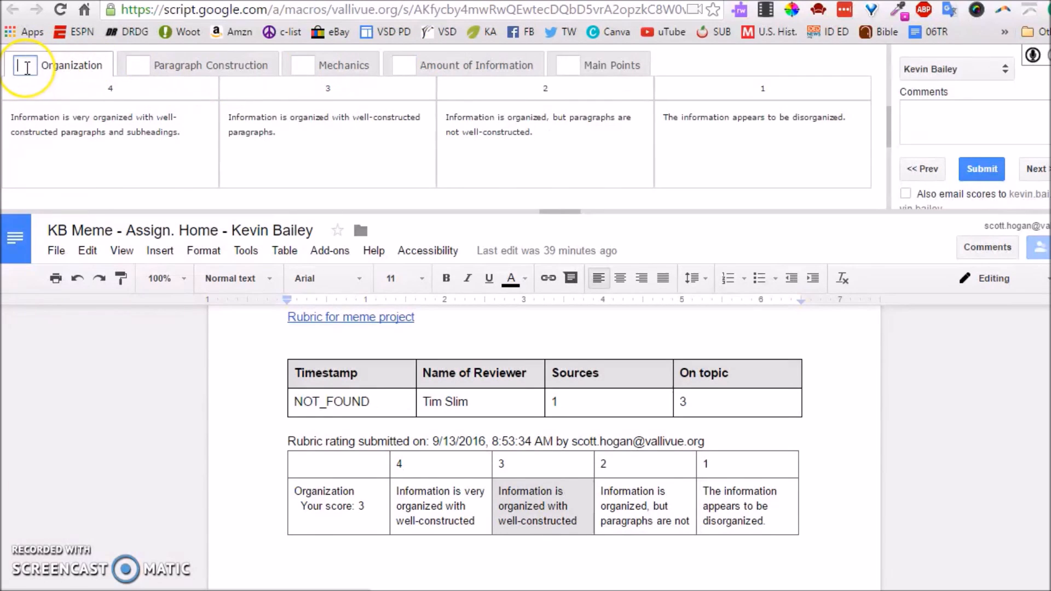
text(4)
click(137, 67)
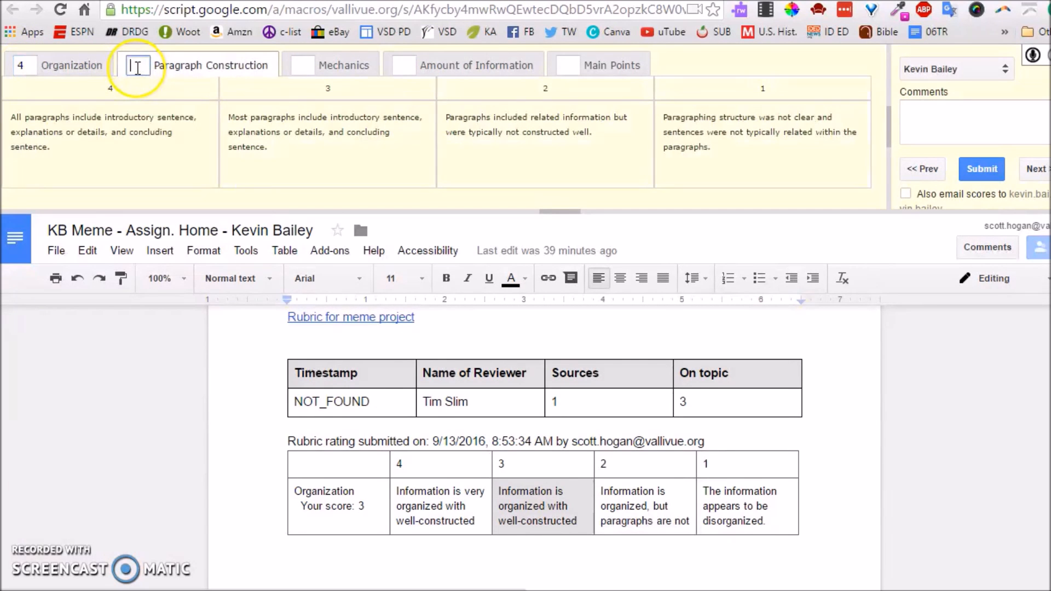
text(3)
click(299, 65)
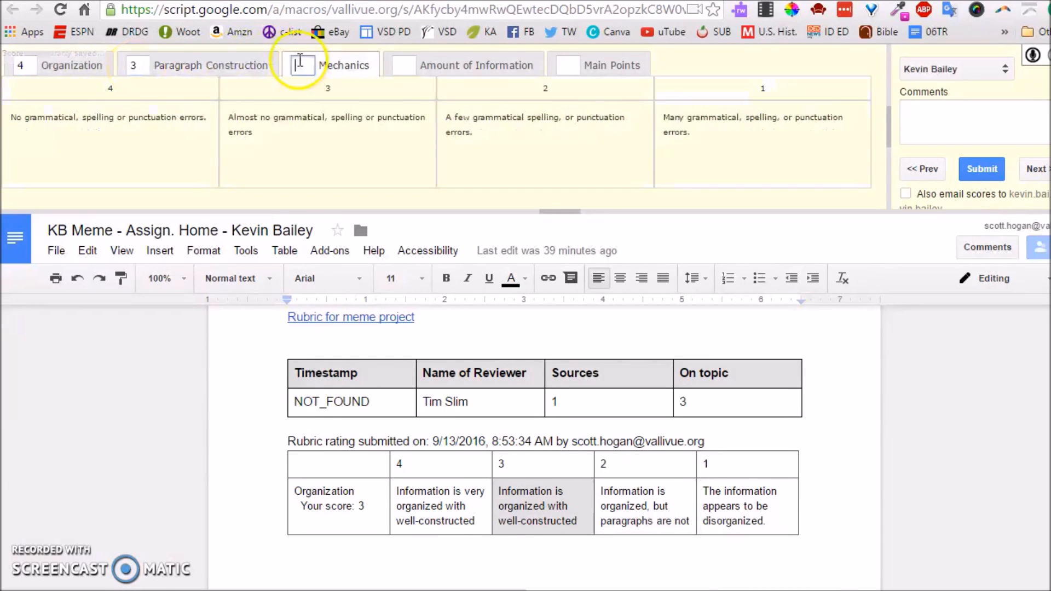
text(3)
click(400, 66)
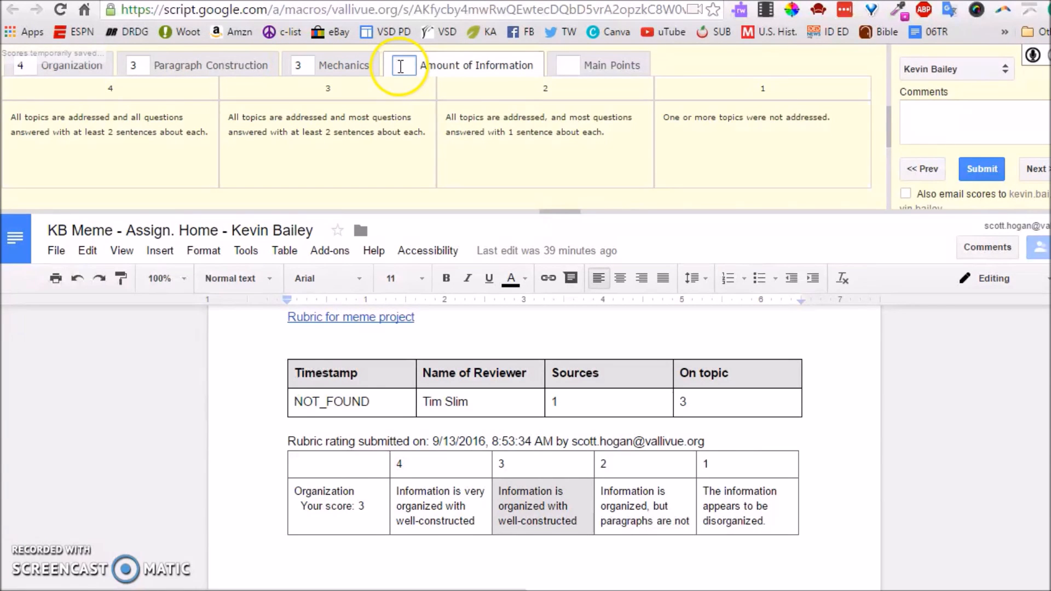
text(2)
click(569, 65)
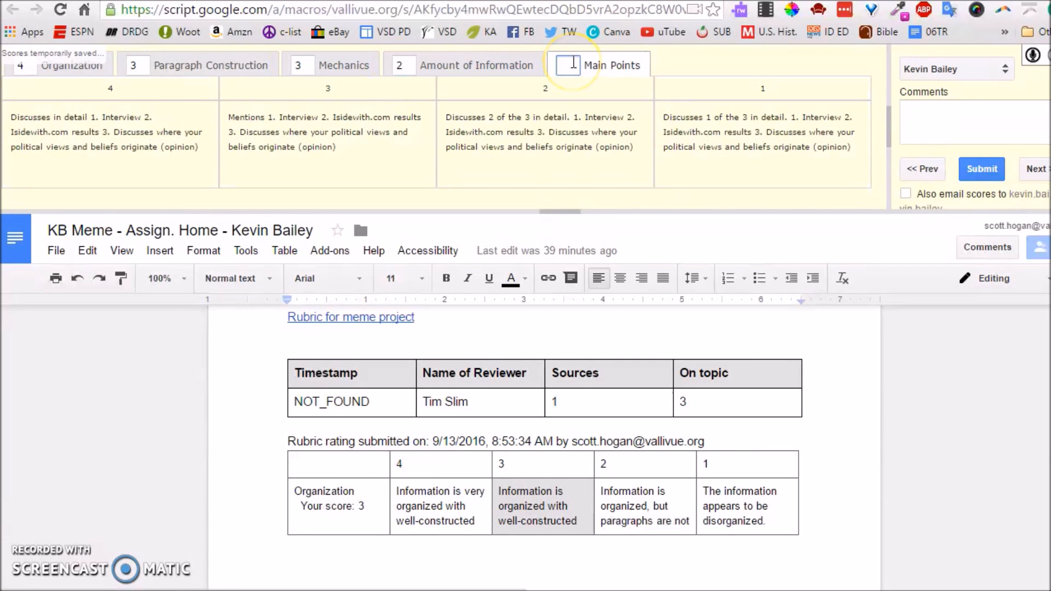
text(4)
Step: Add the comment "Type Comments here." to the assessment and keep emailing the scores to the student turned off
click(940, 115)
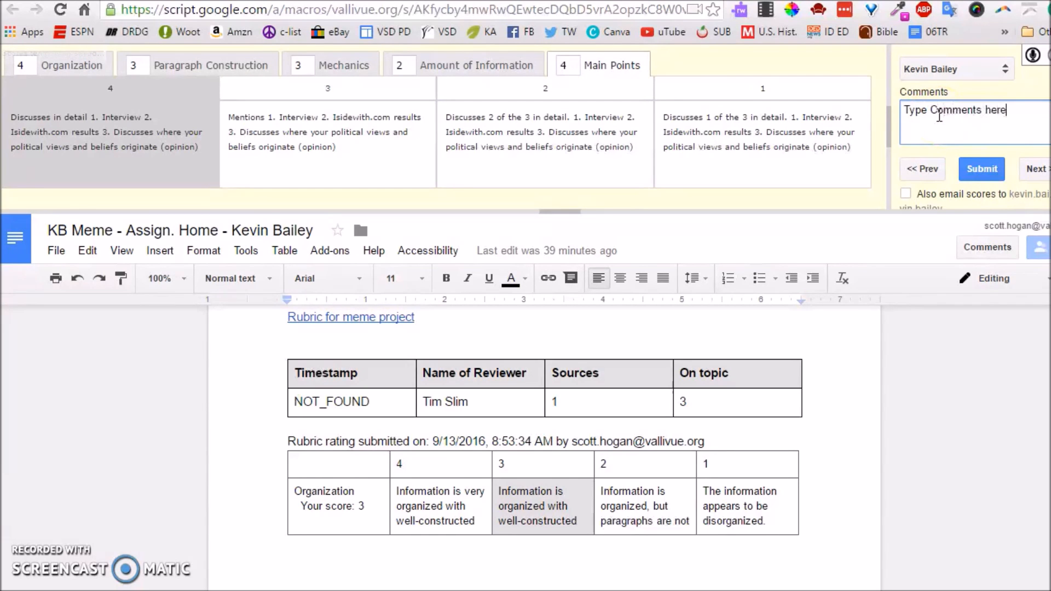
click(907, 194)
click(906, 193)
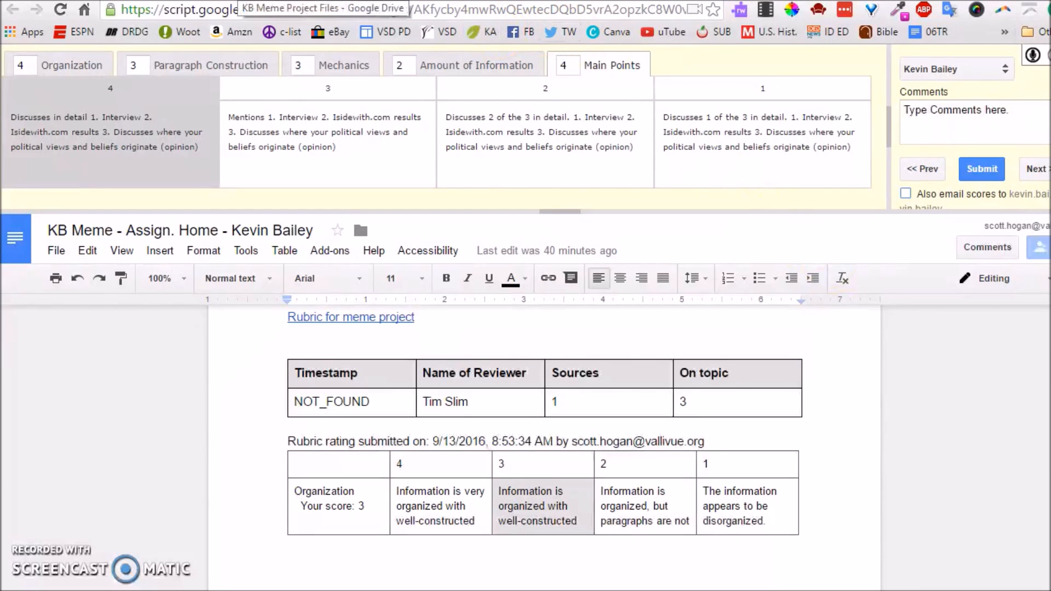
Step: Check the rubricScores sheet of the KB Meme Project Home spreadsheet before submitting the assessment
click(323, 1)
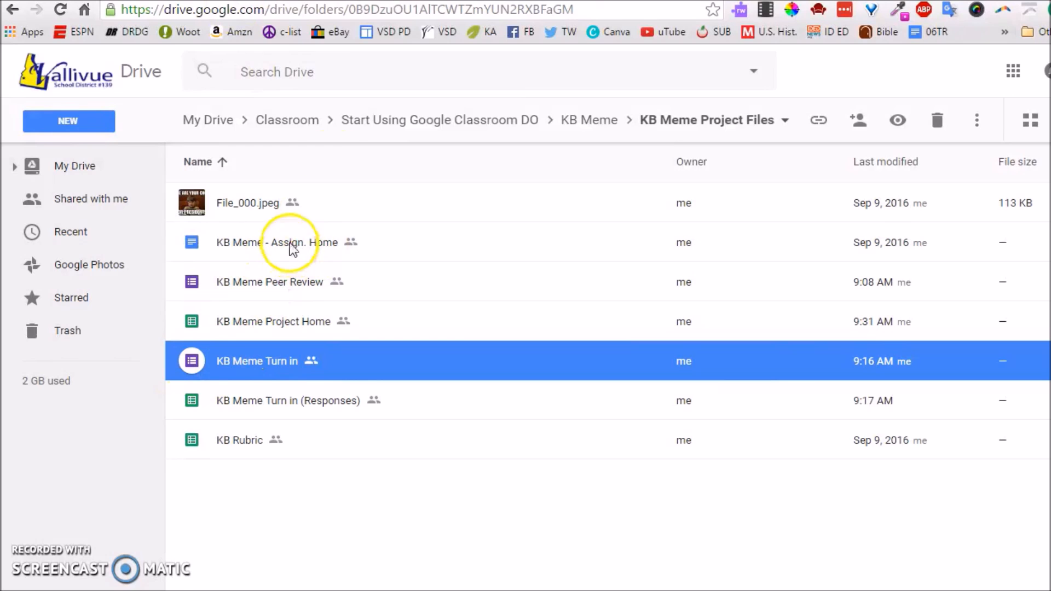
click(390, 2)
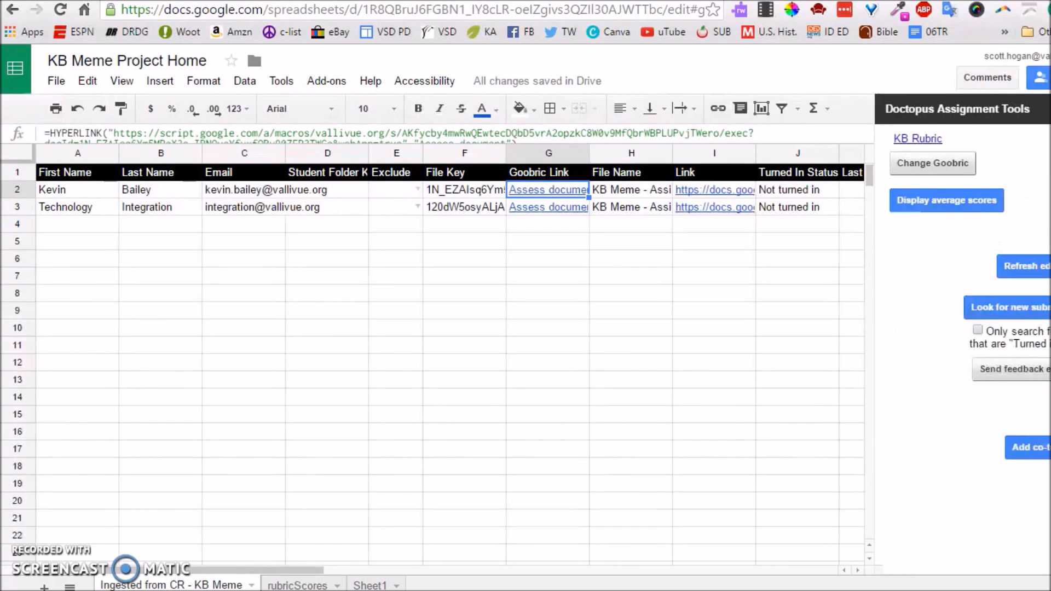
click(298, 583)
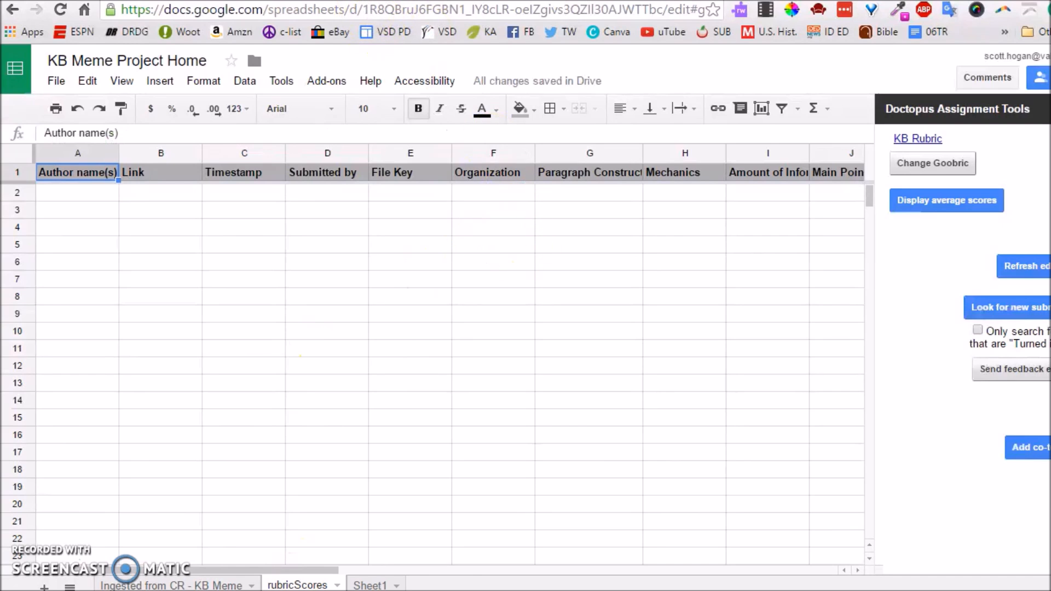
click(112, 584)
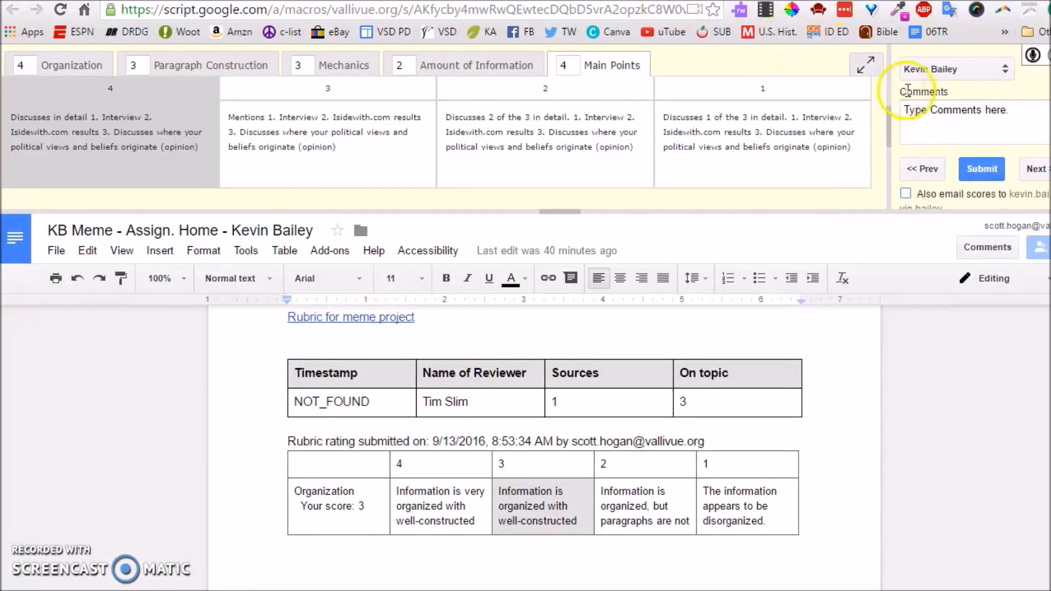
Step: Submit the student's rubric assessment and view its row in the rubricScores sheet with the Doctopus sidebar closed
click(980, 169)
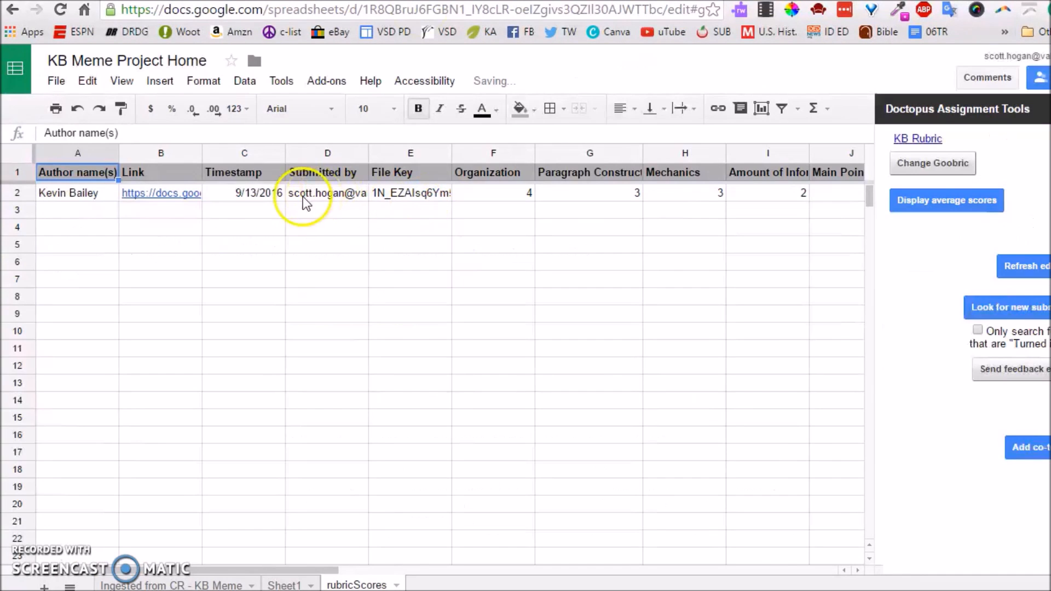
click(96, 181)
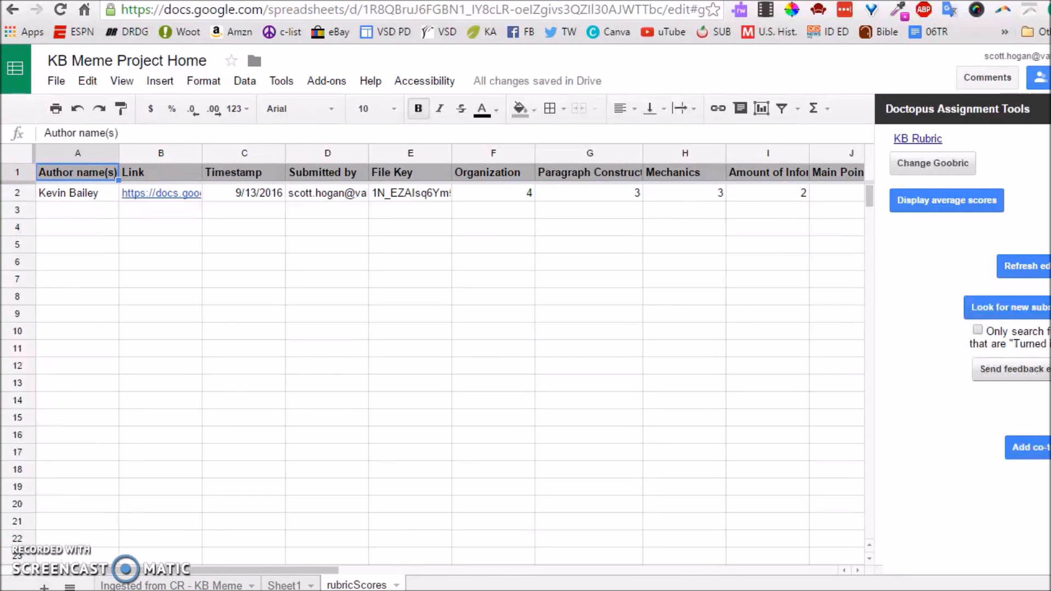
click(1050, 109)
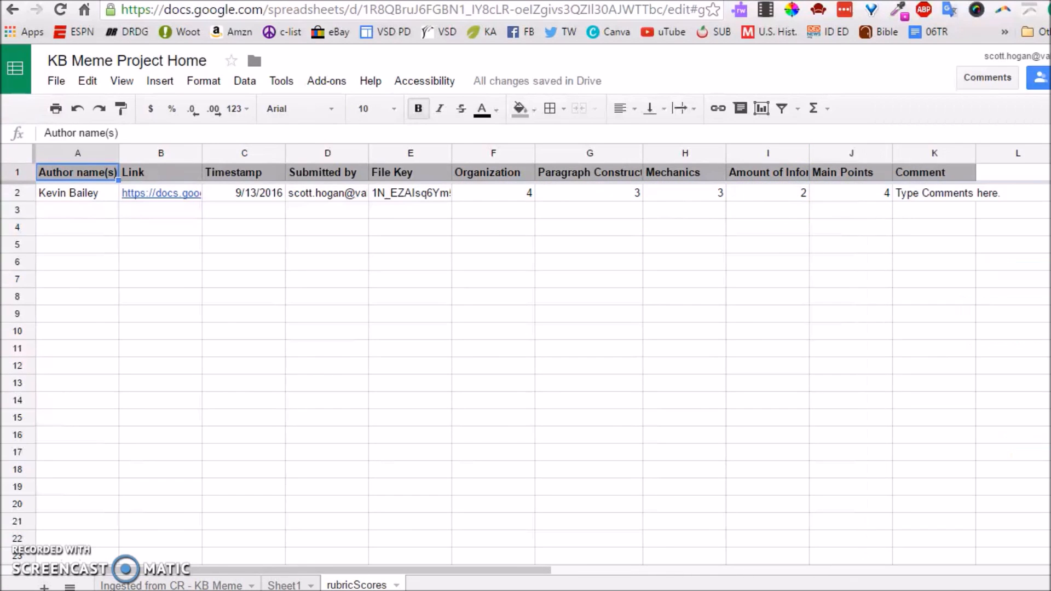